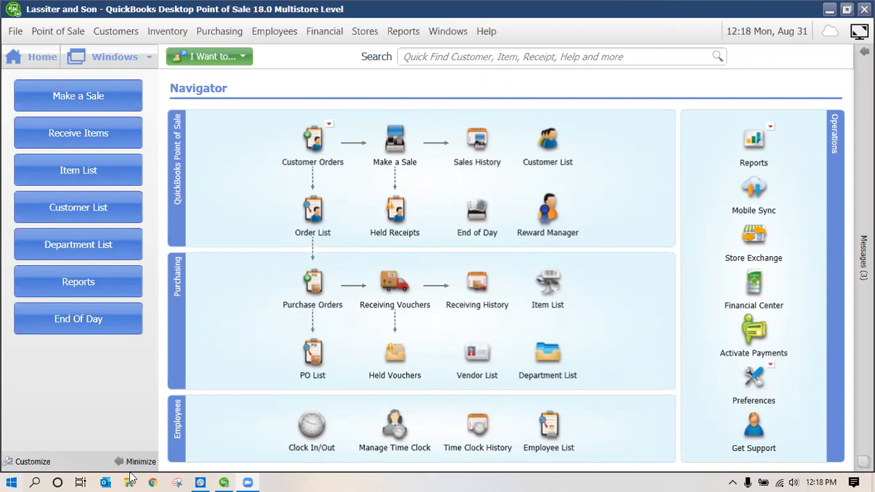
Open File Explorer and browse to the Intuit folder inside Public Documents on the C: drive
left_click(129, 481)
left_click(128, 480)
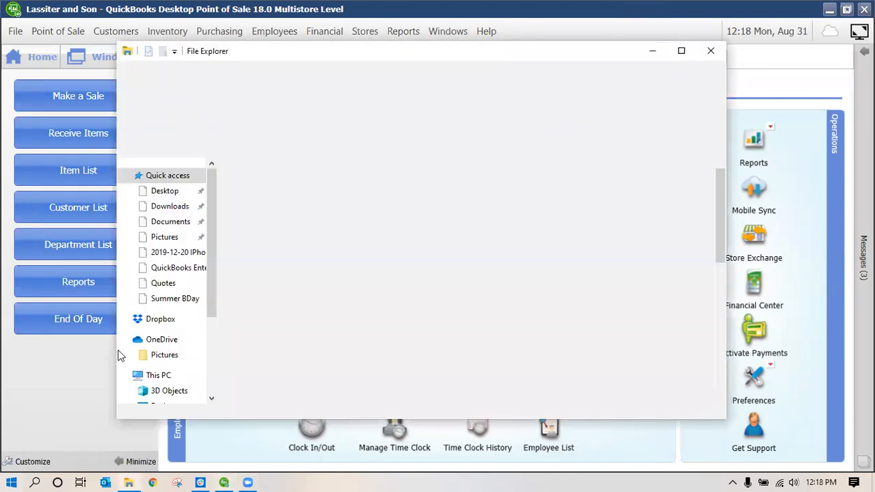
scroll(152, 354, "down", 2)
left_click(173, 396)
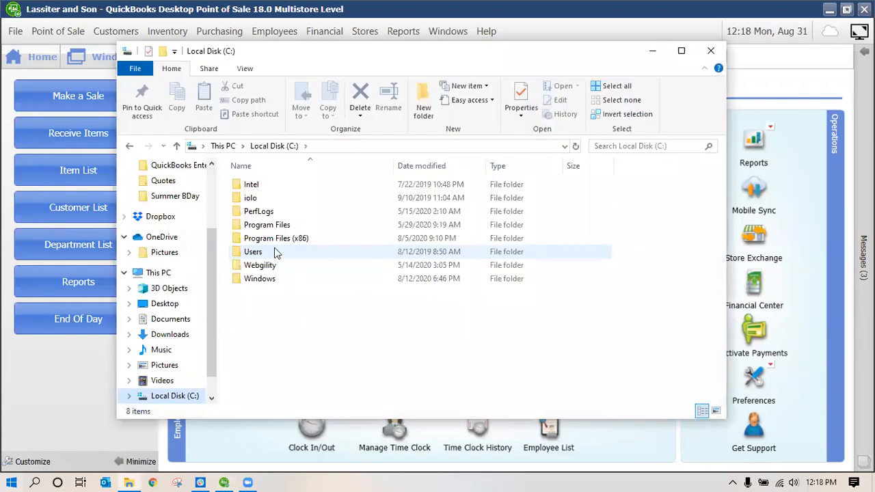
double_click(276, 252)
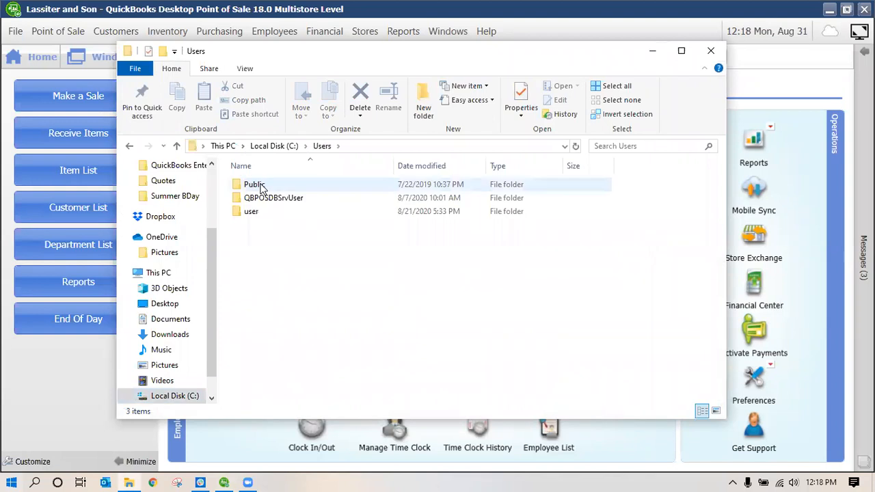
left_click(262, 188)
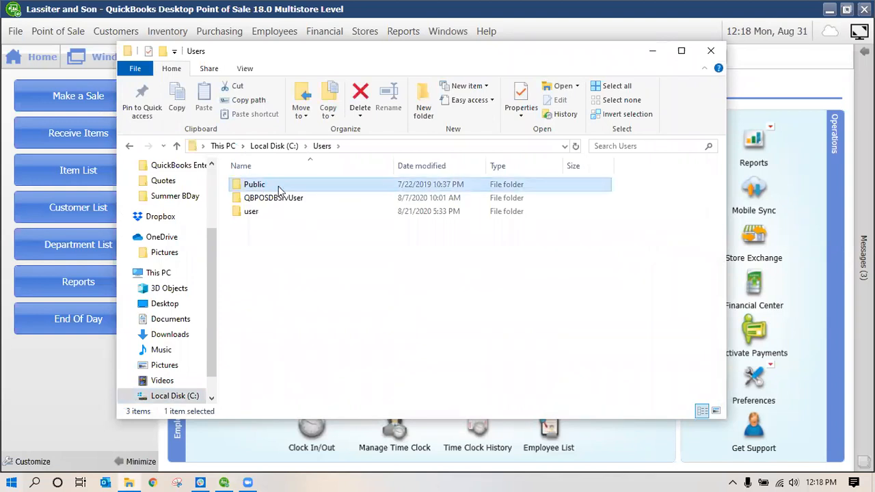
double_click(279, 189)
double_click(274, 188)
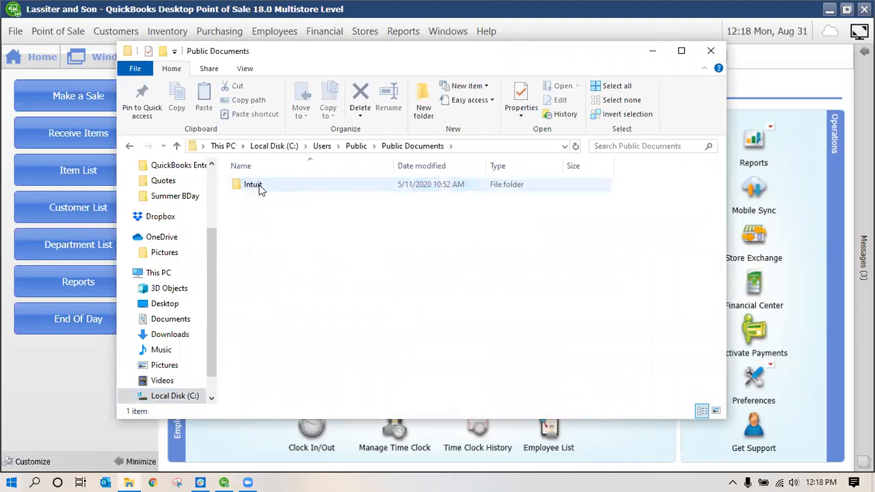
left_click(260, 188)
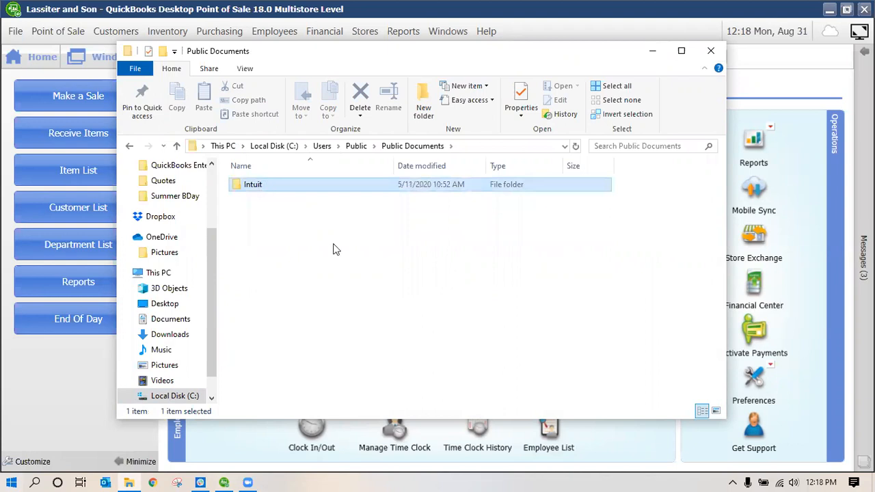
key("Return")
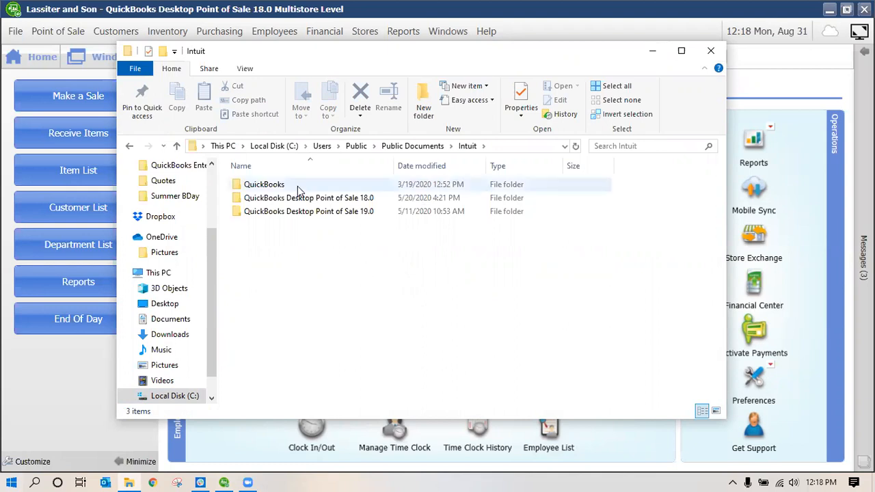
Display the full path of the Intuit folder and close the File Explorer window
mouse_move(299, 189)
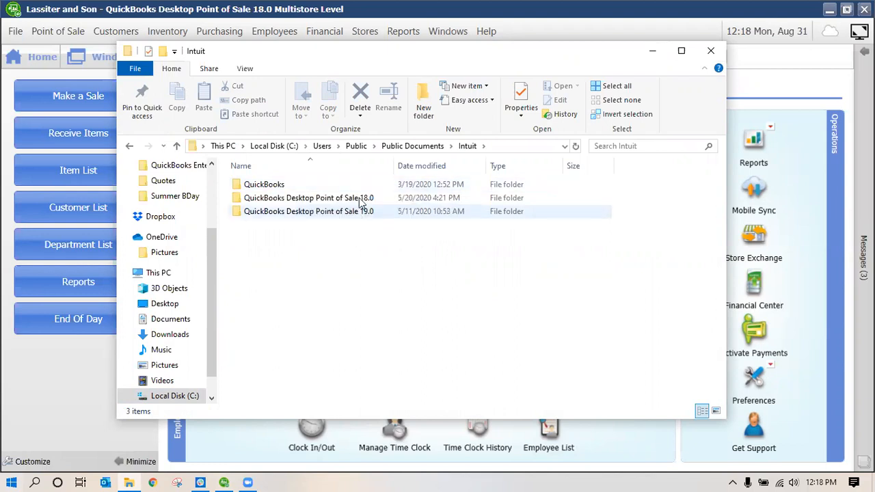
left_click(499, 147)
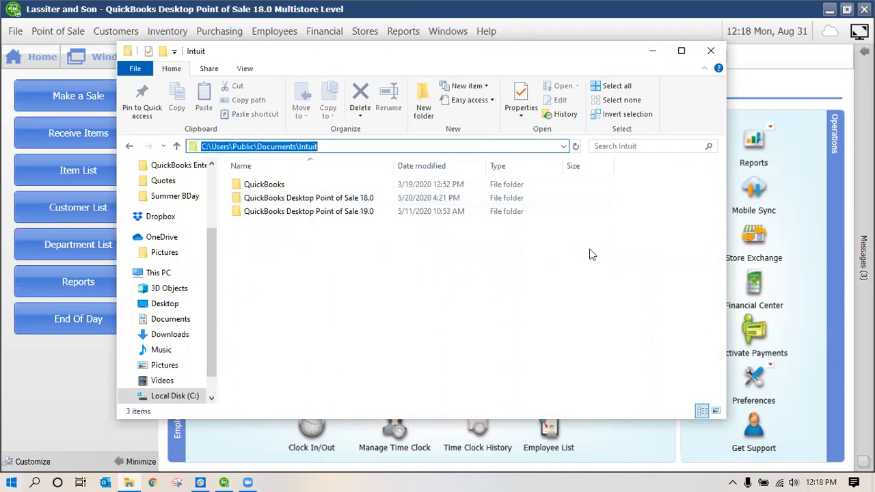
left_click(710, 51)
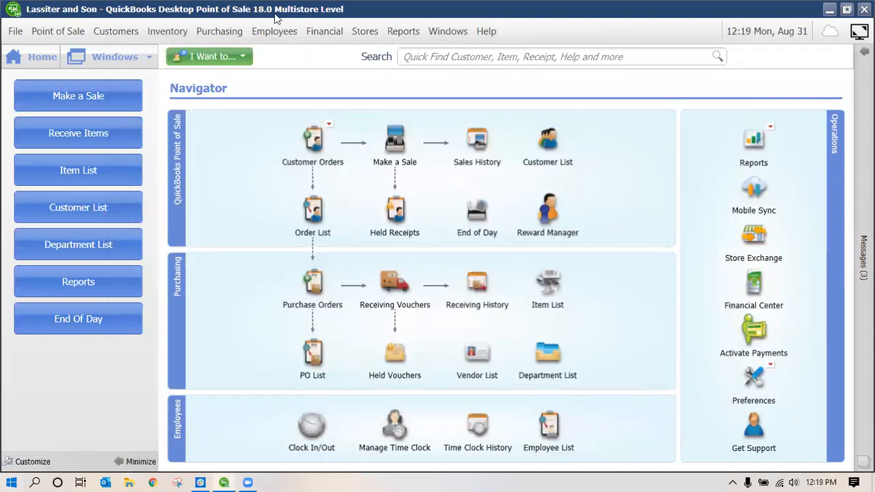
Open the Setup Interview and review its receipt and sales tax settings
left_click(11, 35)
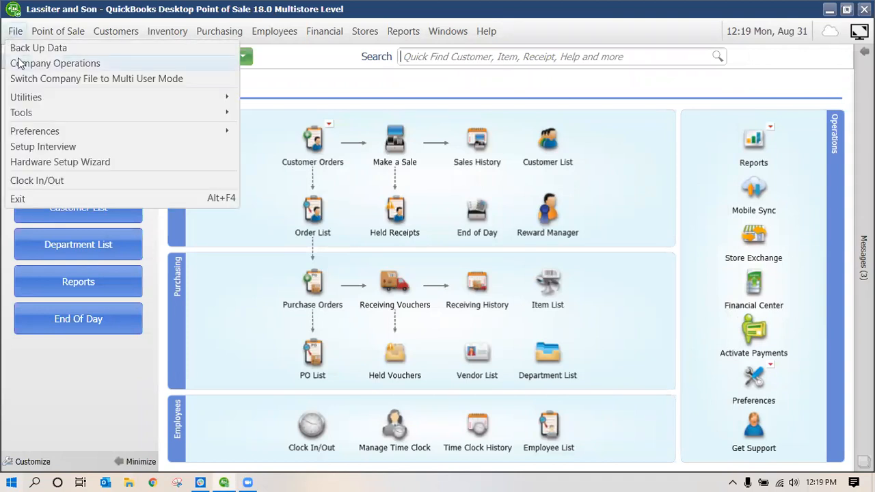
left_click(62, 146)
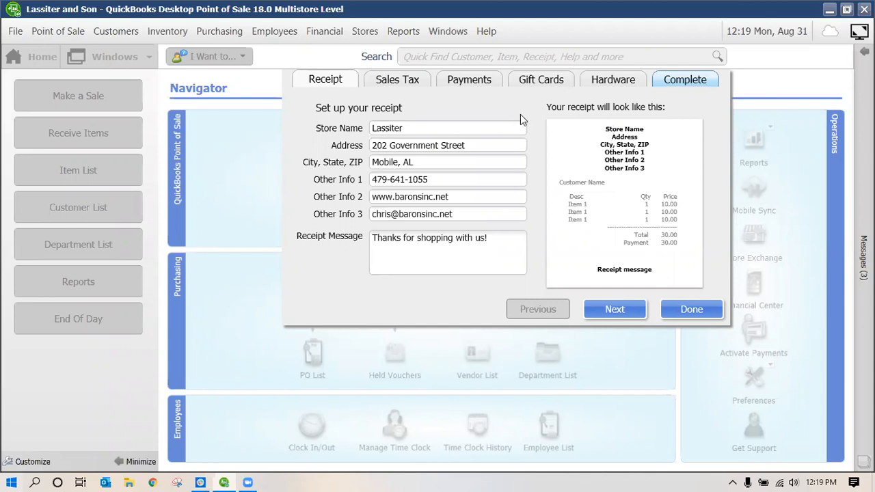
left_click(397, 80)
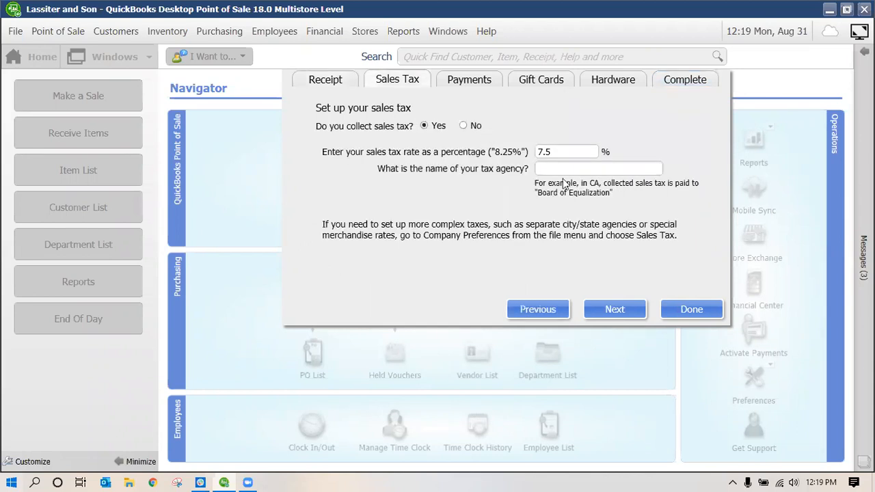
Choose to accept credit and debit cards in the Setup Interview's payment settings
left_click(478, 79)
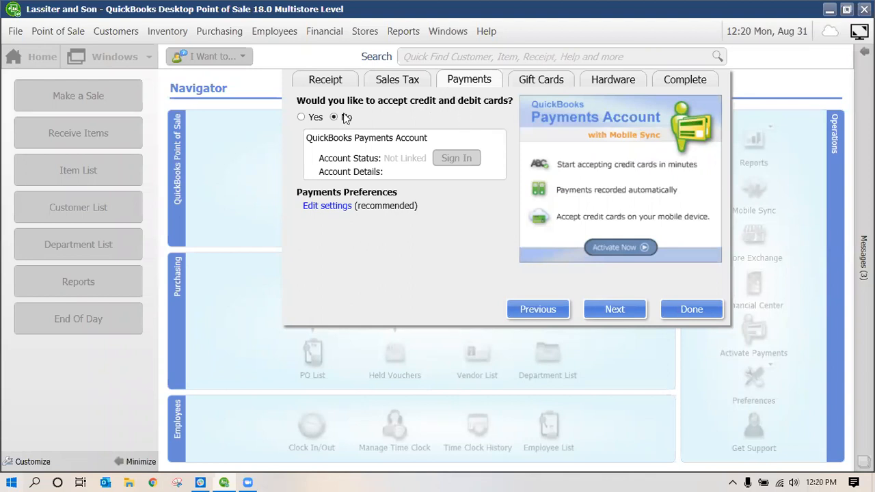
left_click(302, 117)
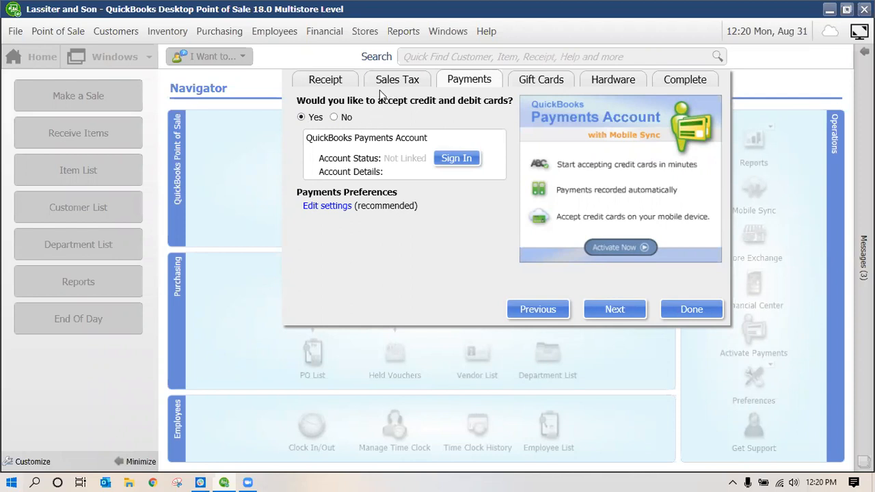
left_click(333, 118)
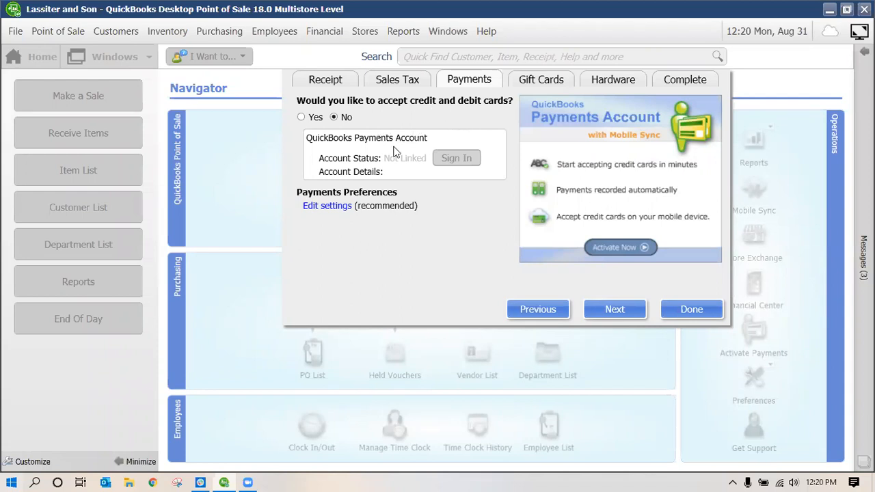
left_click(301, 117)
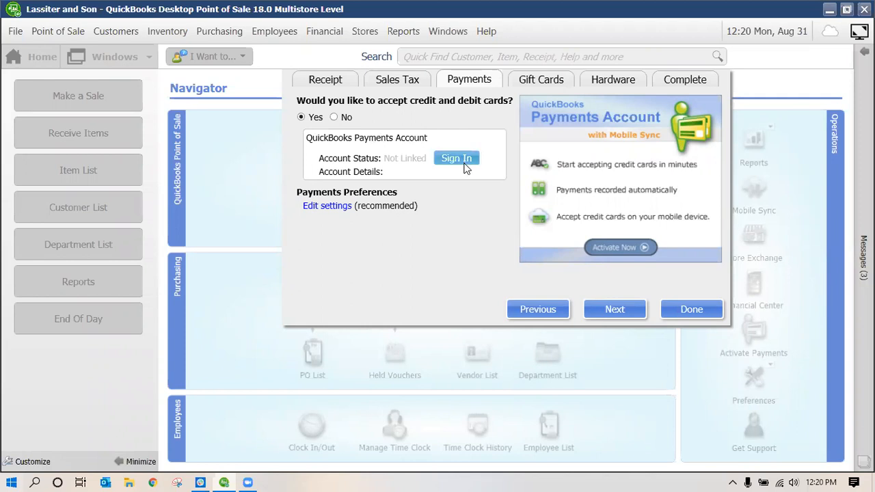
left_click(469, 157)
Review the gift card and hardware settings and complete the Setup Interview
left_click(562, 79)
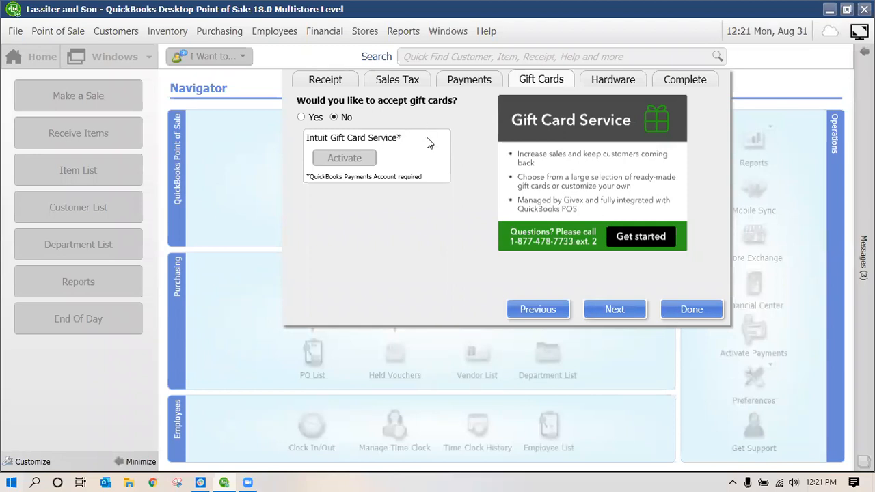
left_click(618, 83)
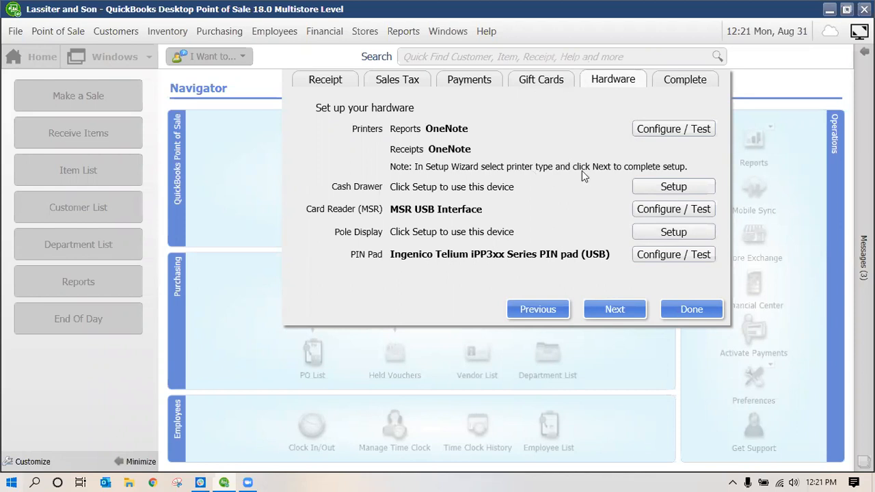
left_click(700, 82)
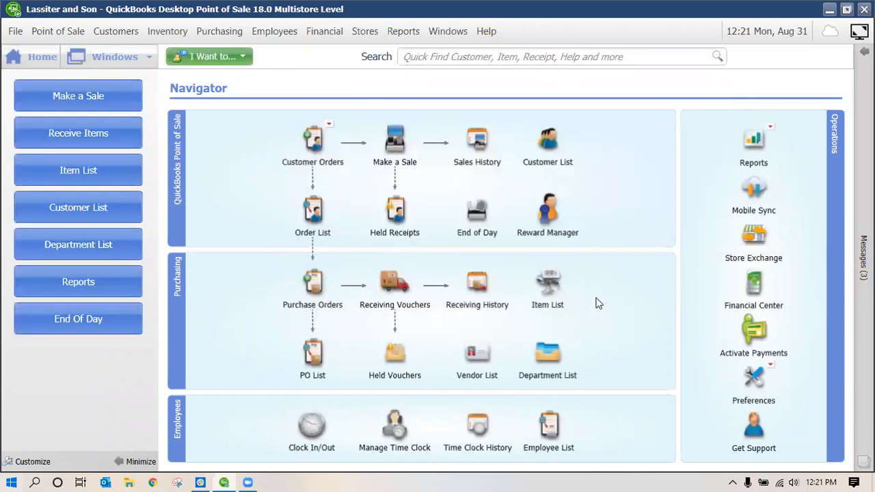
Open the Hardware Setup Wizard, look at the customer pole display setup, and leave the wizard
left_click(20, 38)
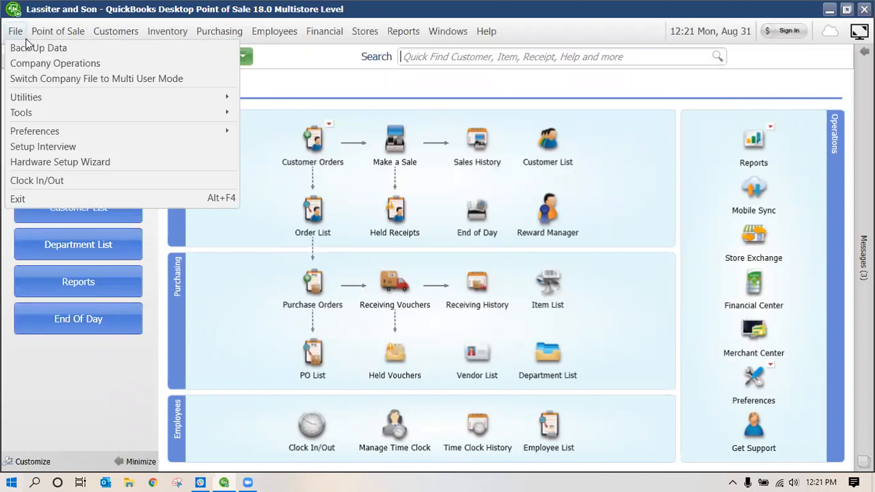
left_click(101, 164)
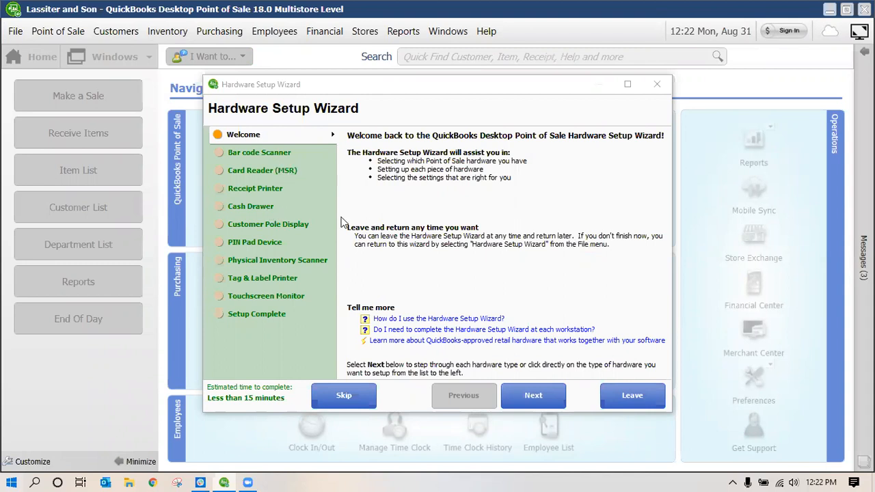
left_click(281, 231)
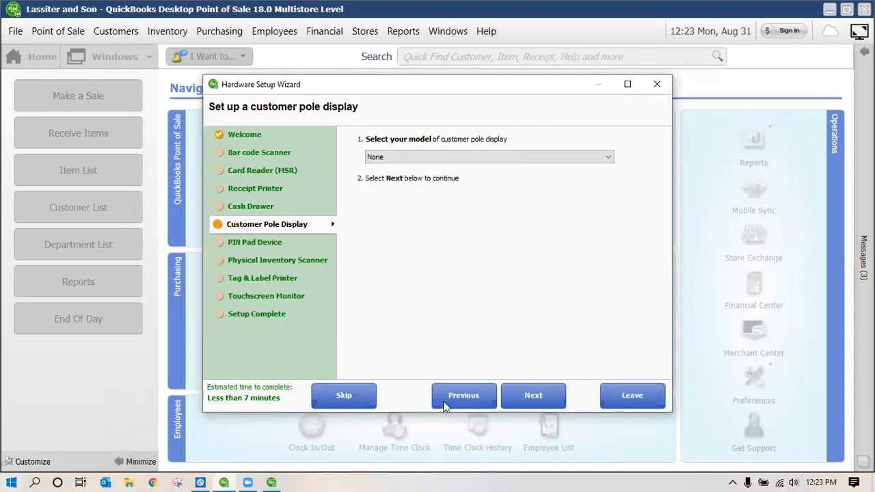
left_click(660, 401)
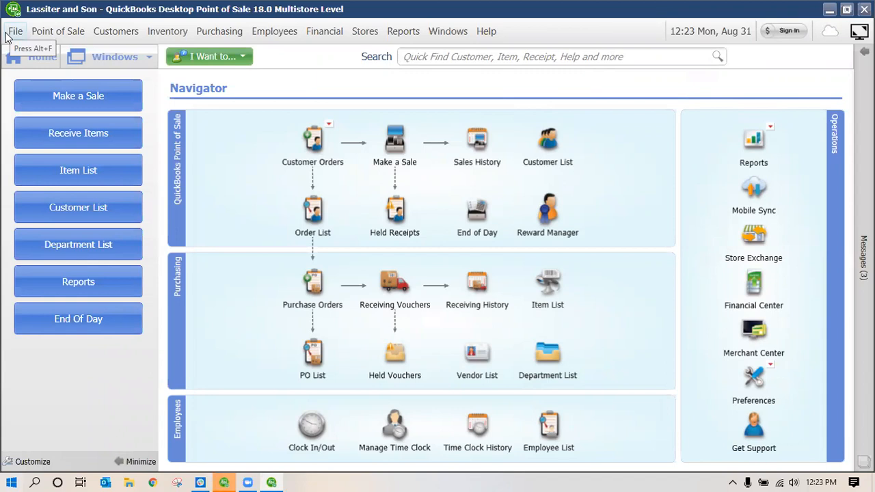
Open the company preferences
key("alt+f")
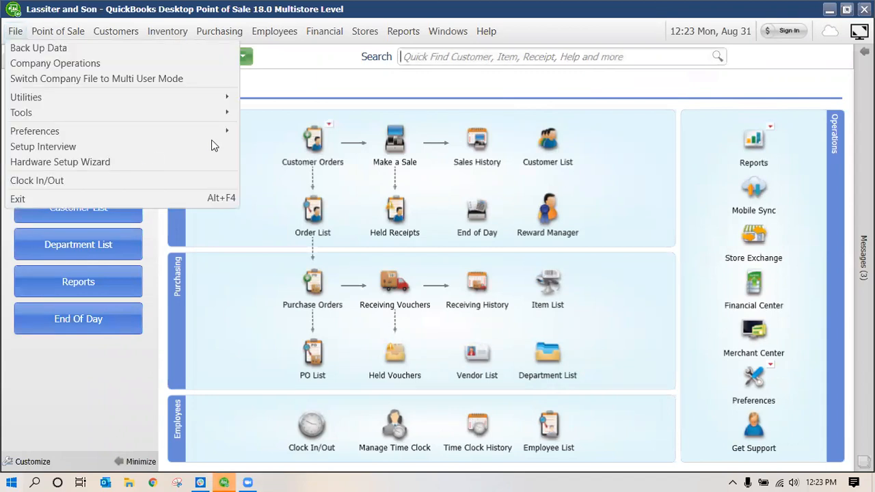
mouse_move(222, 135)
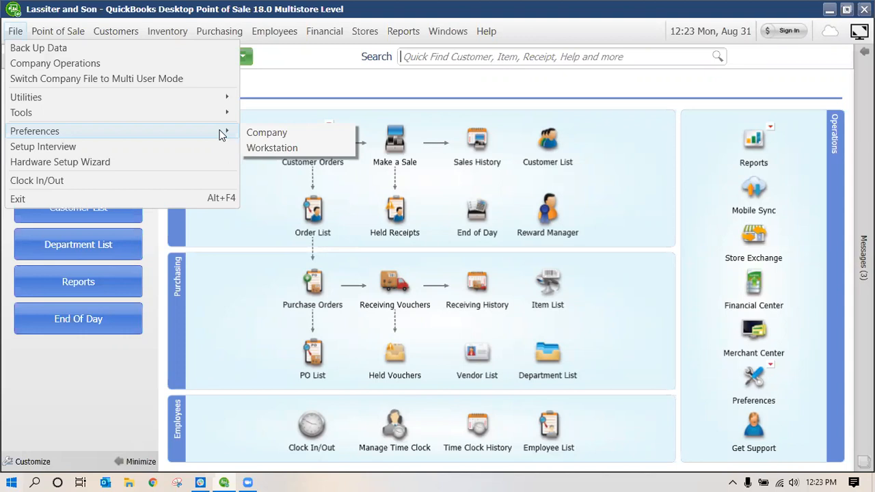
left_click(254, 135)
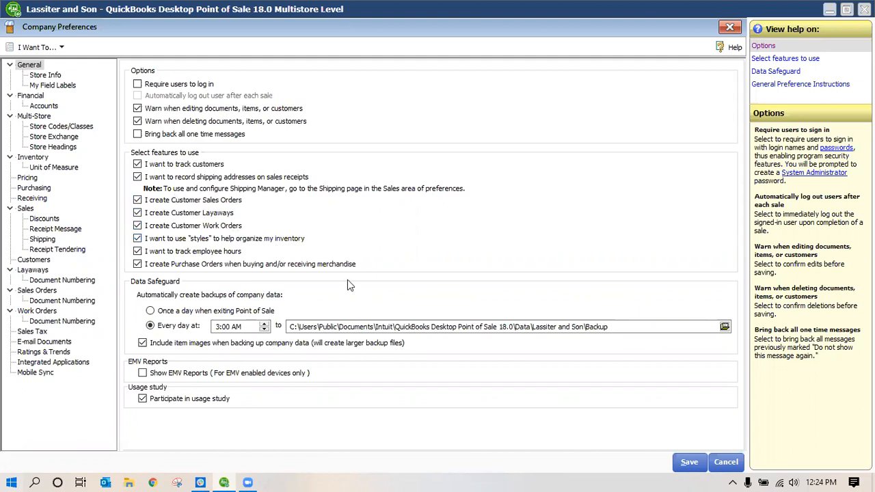
Try turning off the customer layaways feature and turn it back on
left_click(137, 225)
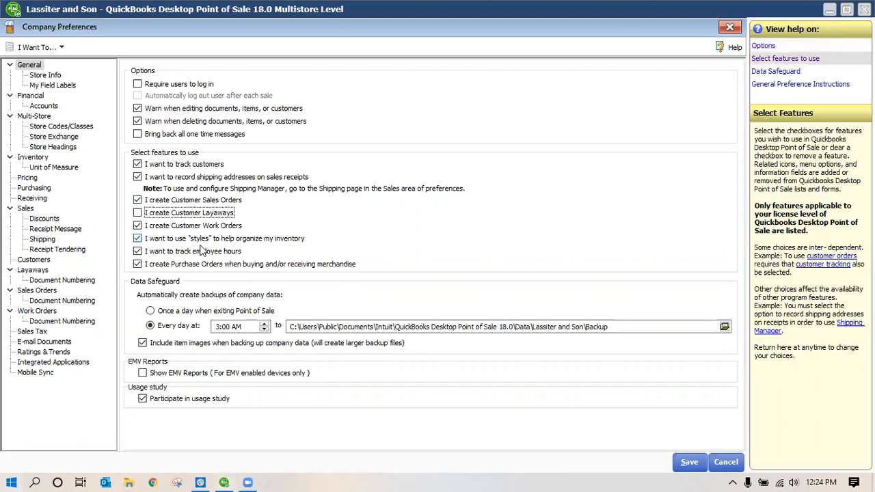
left_click(137, 212)
left_click(137, 213)
Review the automatic backup folder, the store info and the custom field label preferences
left_click(356, 325)
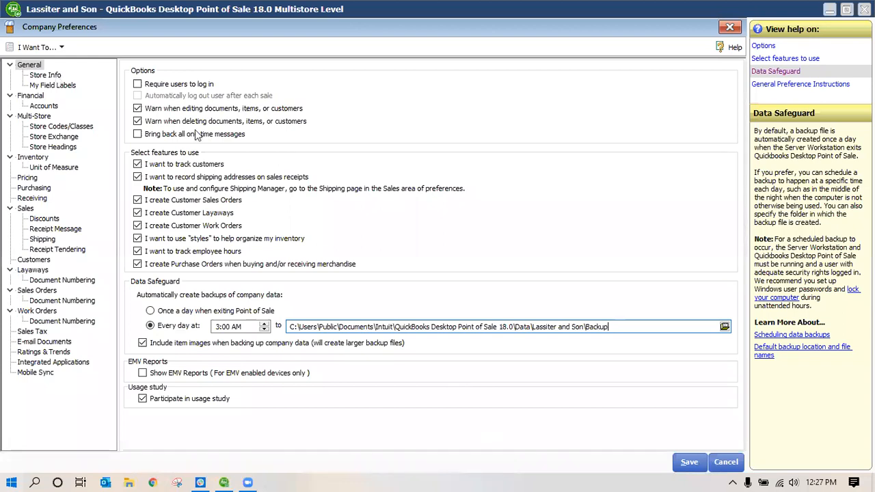
left_click(54, 76)
left_click(66, 86)
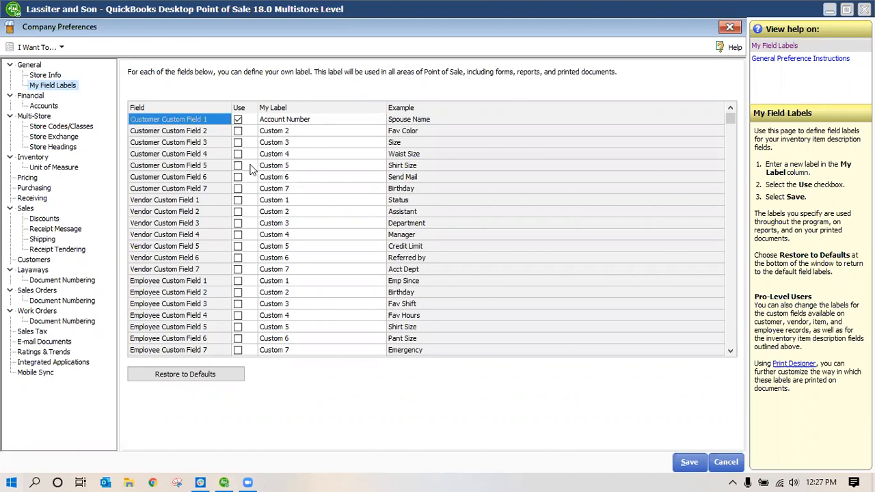
Enable use with QuickBooks financial software in the financial preferences and cancel the connection wizard
left_click(32, 96)
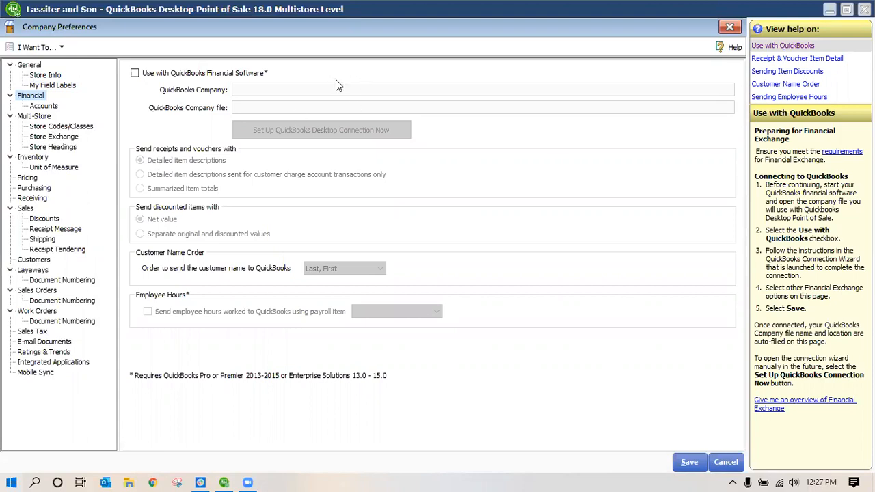
left_click(135, 72)
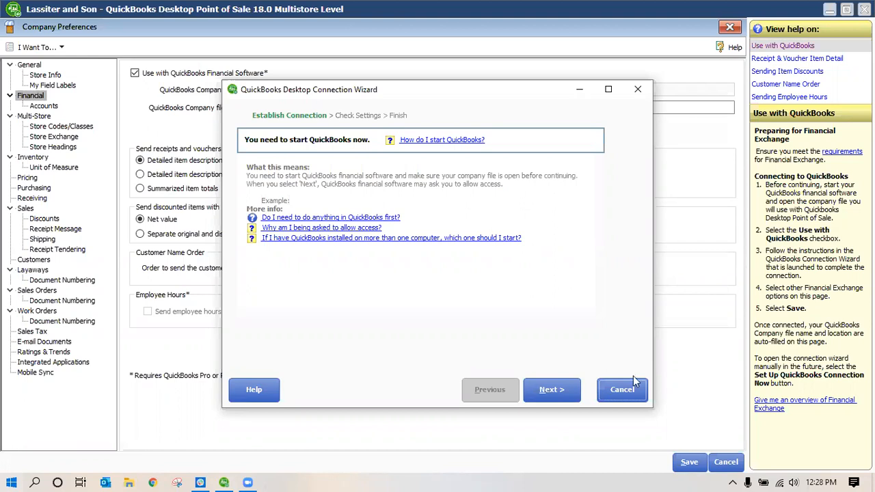
left_click(622, 391)
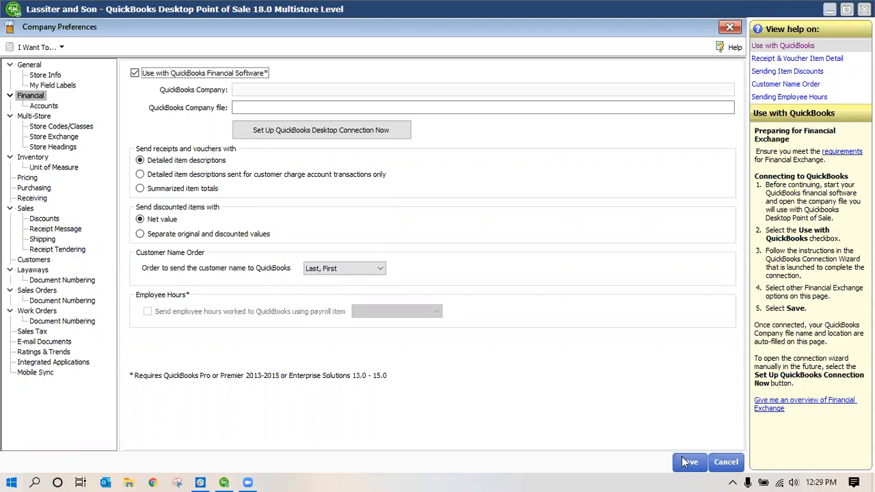
Review the multi-store type and store codes, and set Store 2's Store Exchange communication method to Intuit Service
left_click(46, 116)
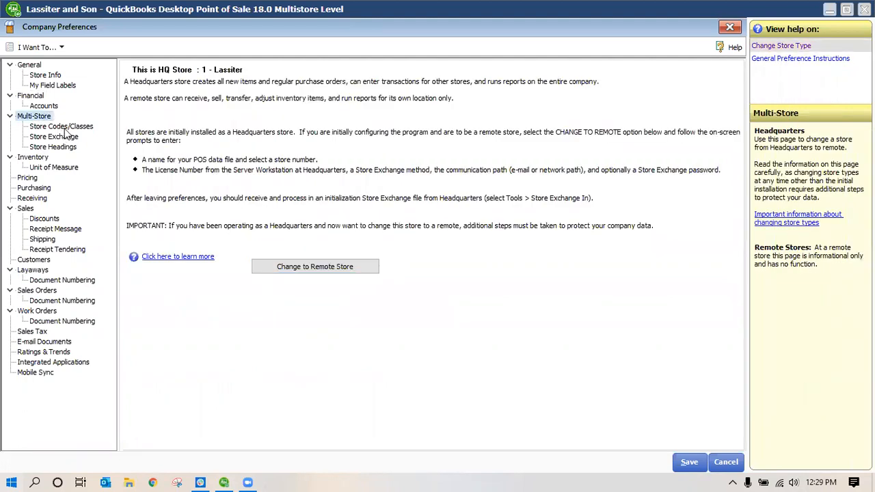
left_click(63, 127)
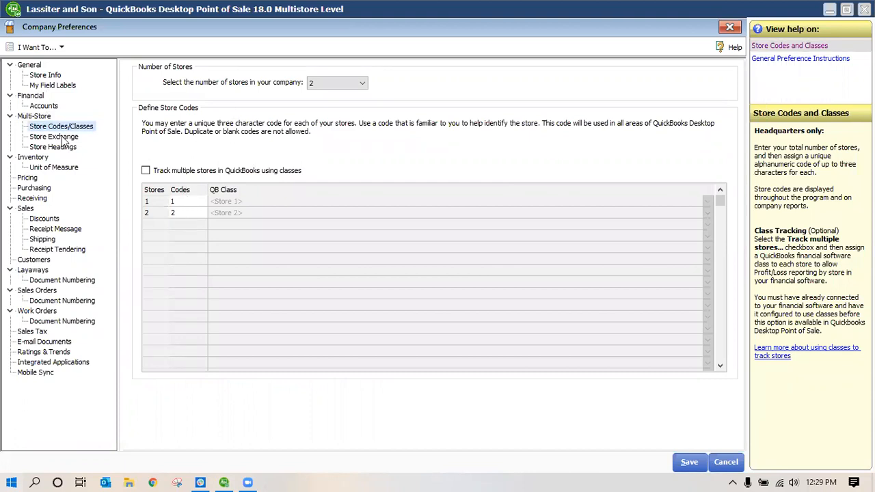
key("Down")
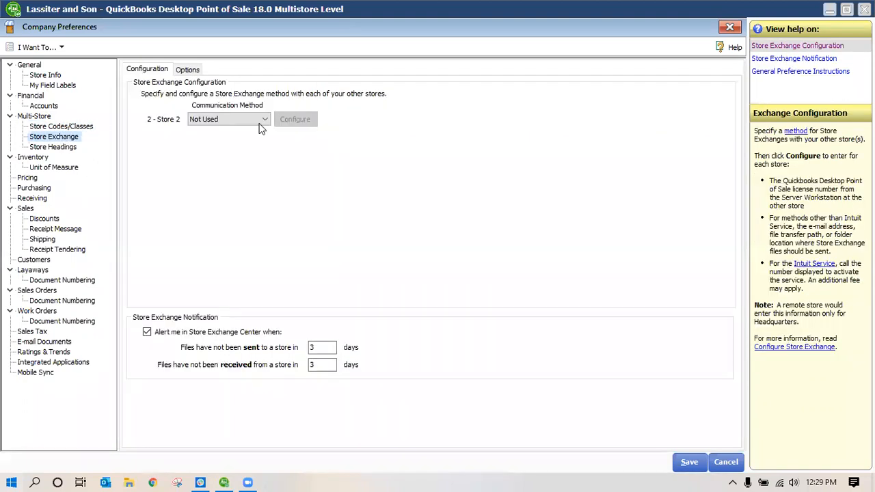
left_click(263, 120)
left_click(242, 173)
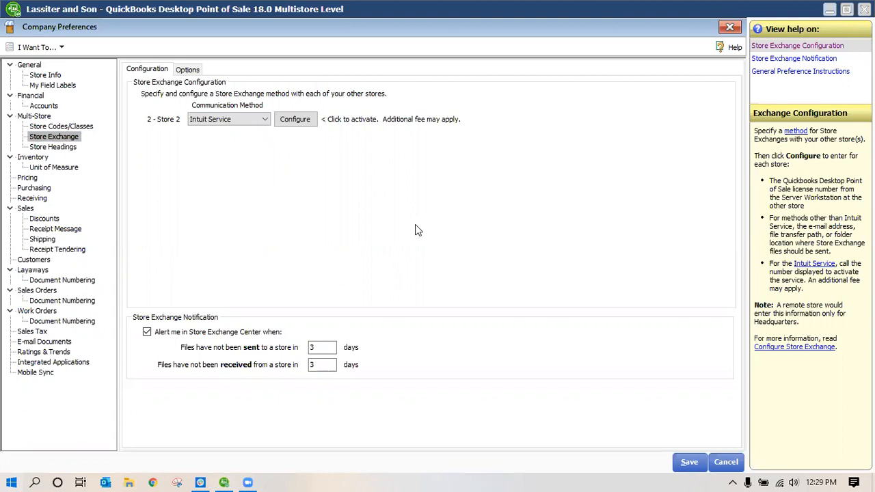
Review the store headings, inventory and unit of measure preferences
left_click(70, 148)
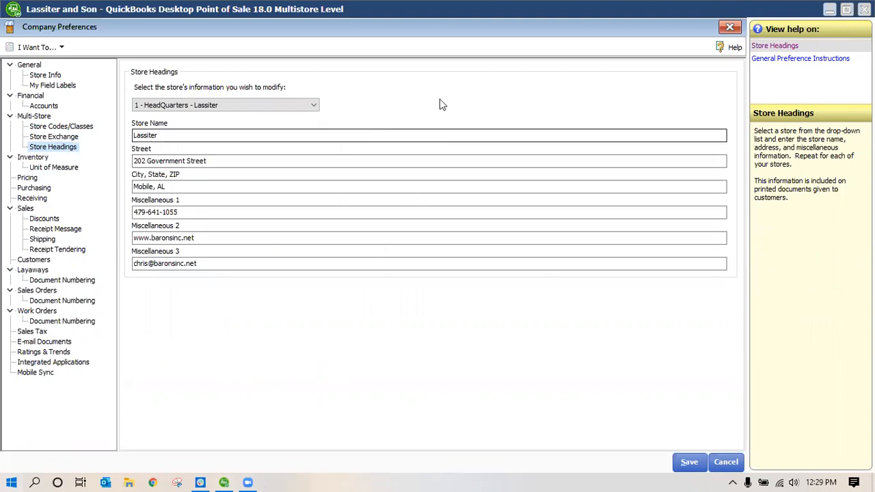
left_click(38, 158)
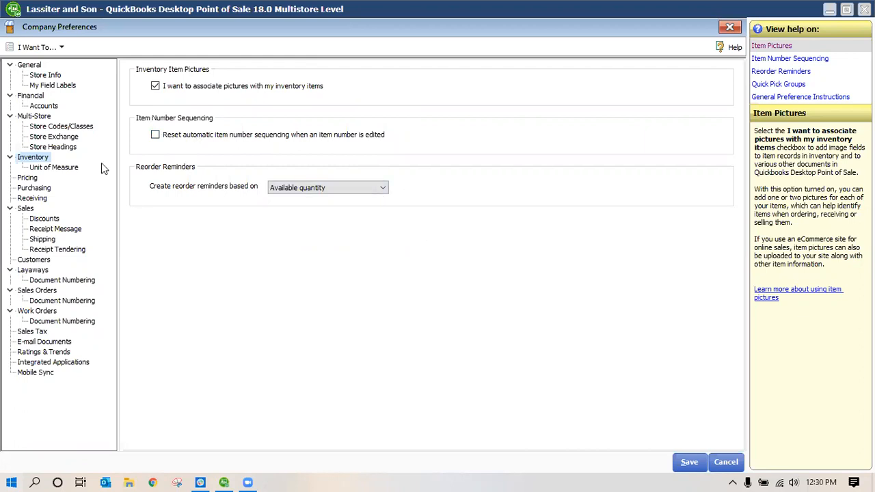
left_click(48, 170)
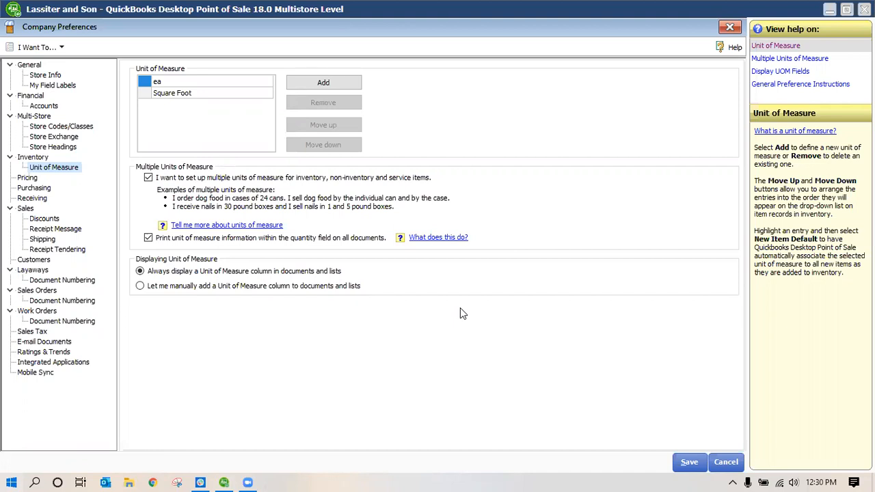
Review the price level names and the default price options in the pricing preferences
left_click(28, 178)
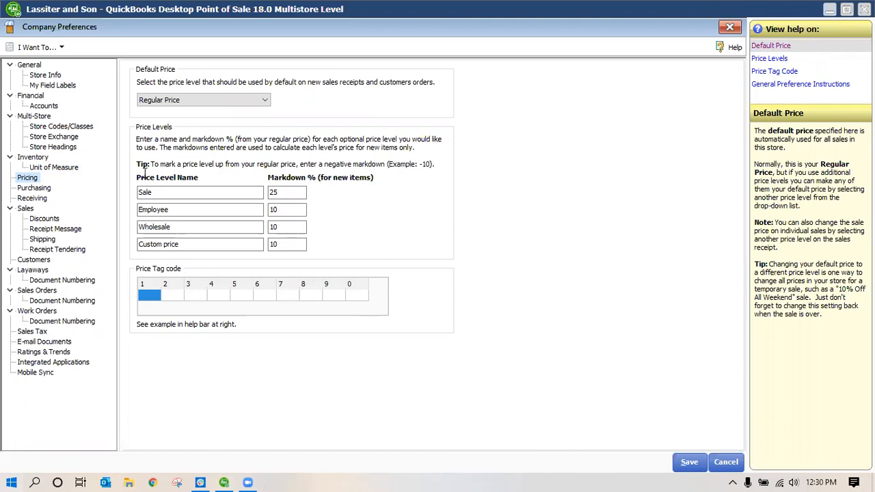
left_click(164, 196)
left_click(186, 245)
left_click(248, 100)
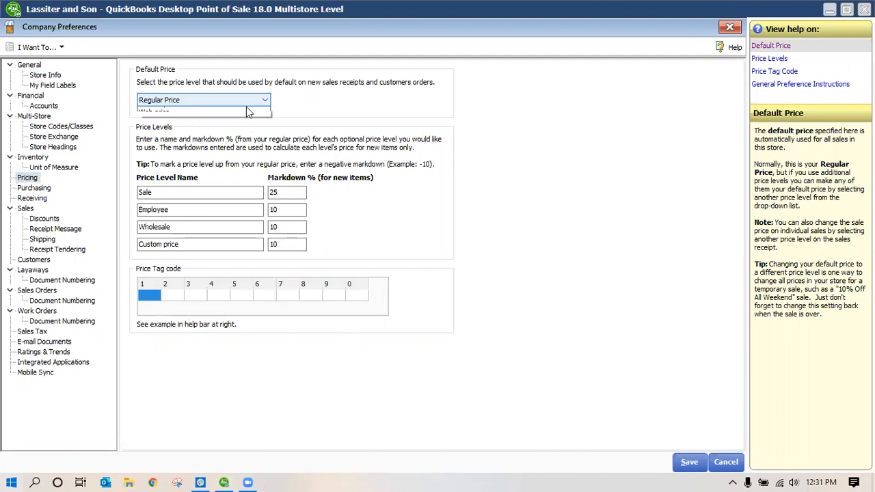
left_click(305, 133)
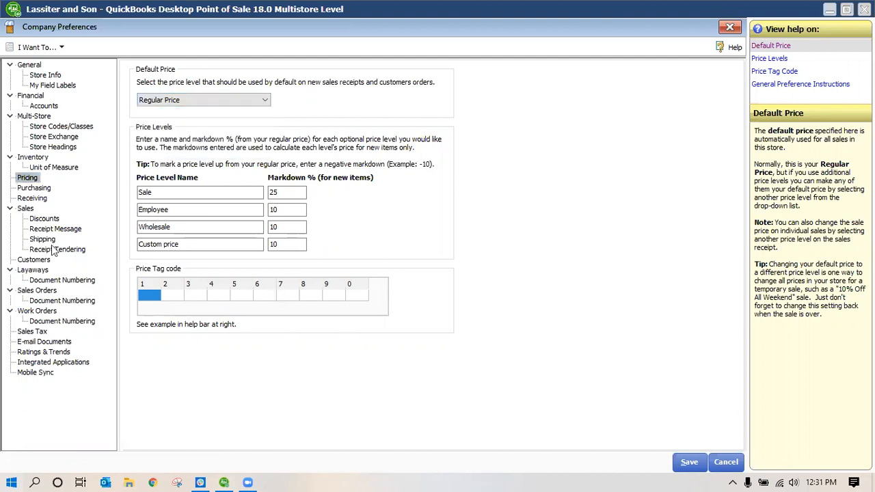
Set the purchase order numbering method to <Store Number> <Sequential Number> and view the receiving voucher preferences
left_click(43, 179)
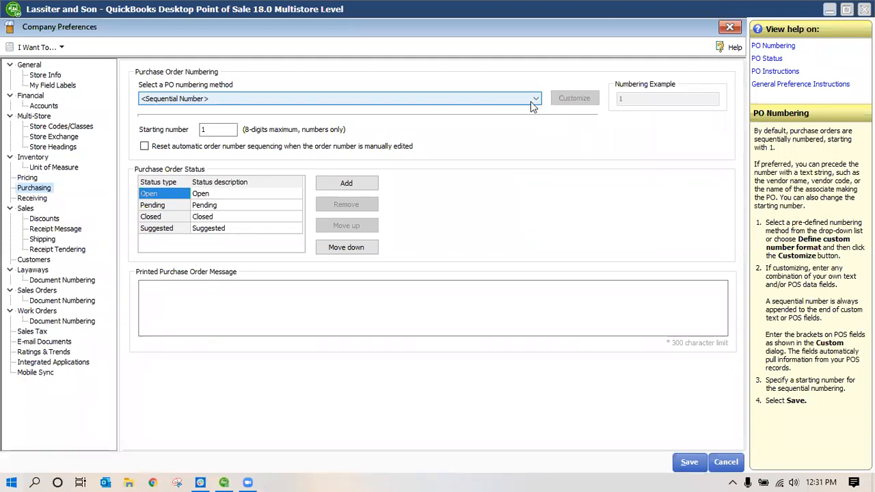
left_click(532, 101)
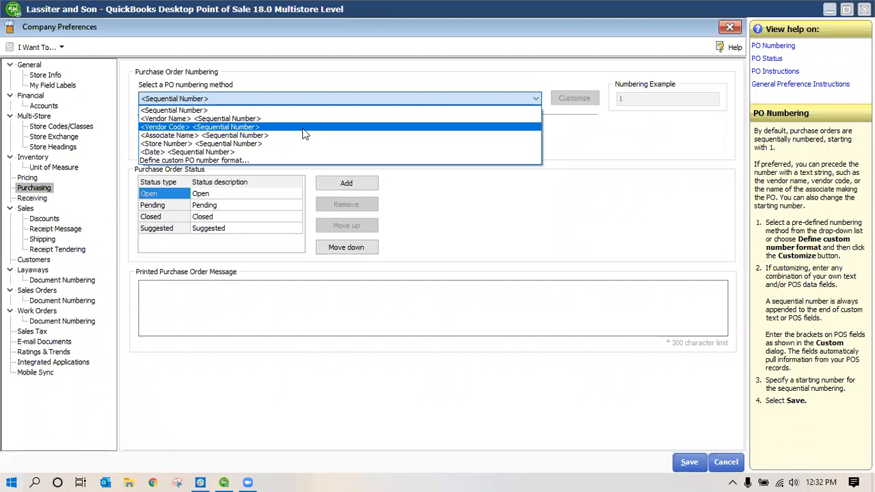
left_click(205, 144)
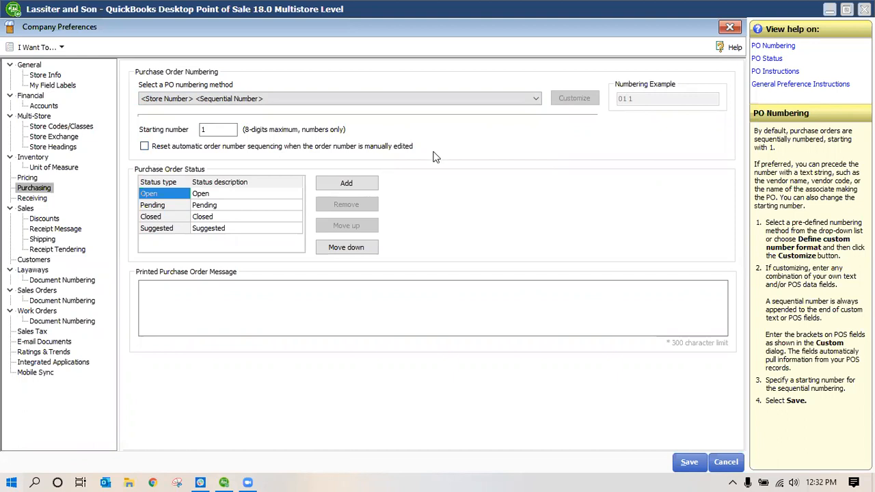
left_click(34, 198)
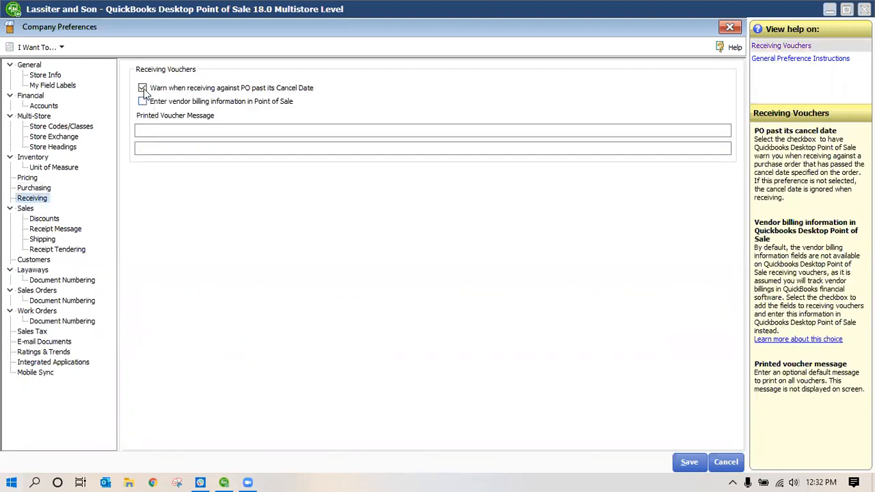
Review the customer name order options in the sales preferences and stop check payments from opening the cash drawer
left_click(29, 209)
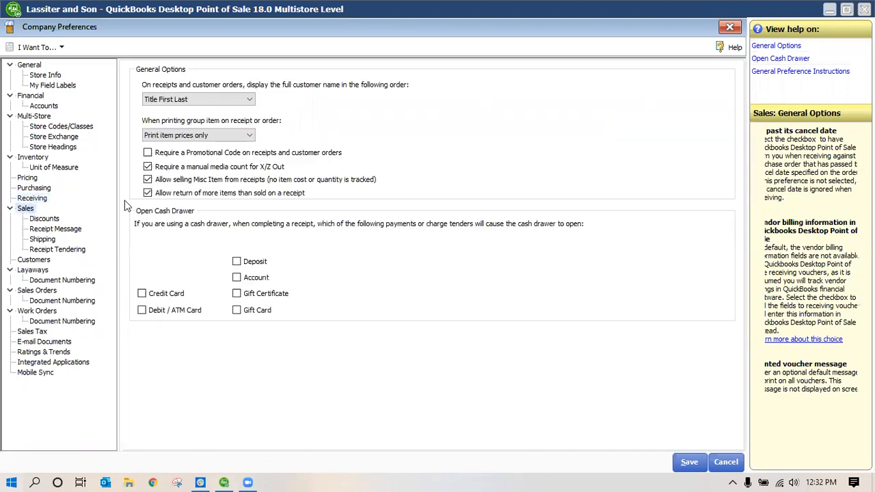
left_click(250, 103)
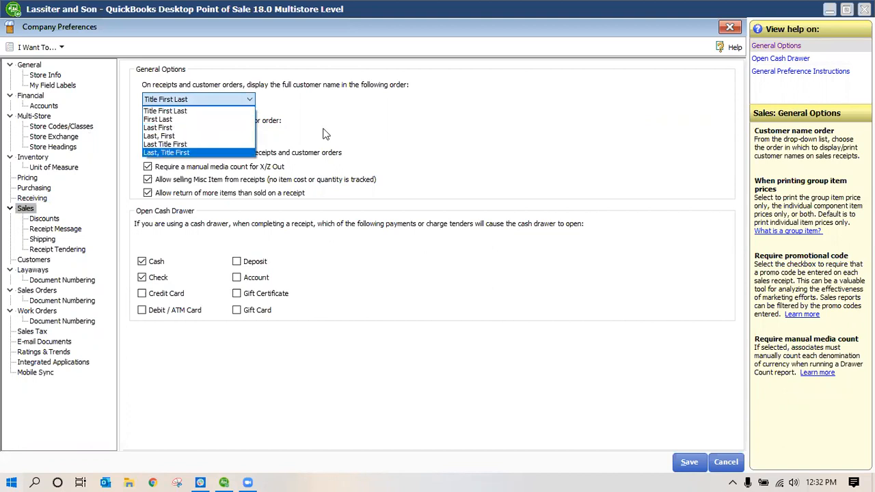
left_click(418, 138)
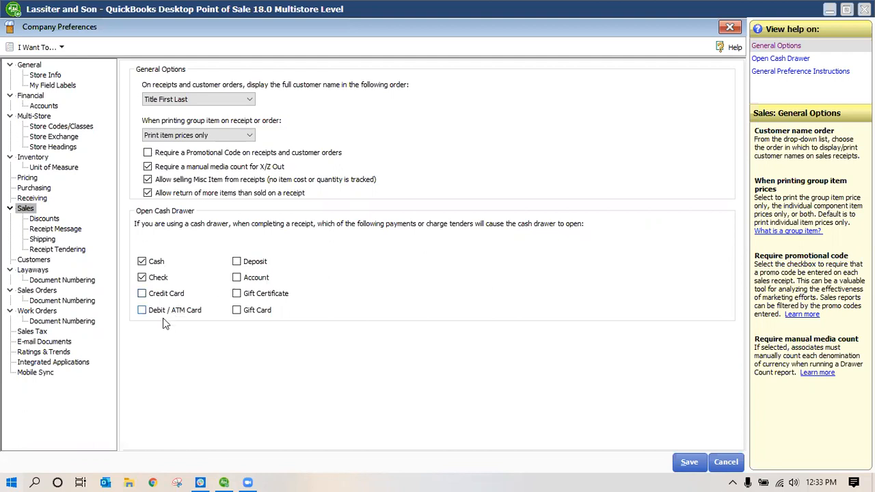
left_click(141, 277)
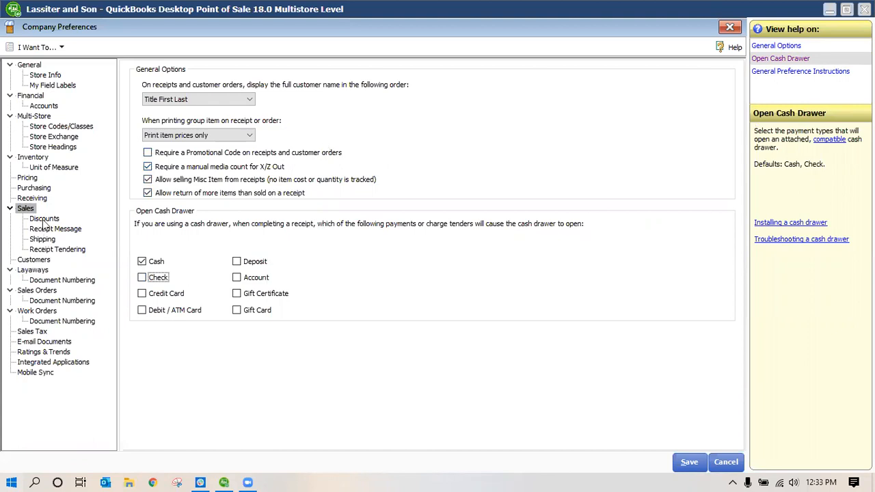
Review the discount, printed receipt message and shipping preferences
left_click(102, 217)
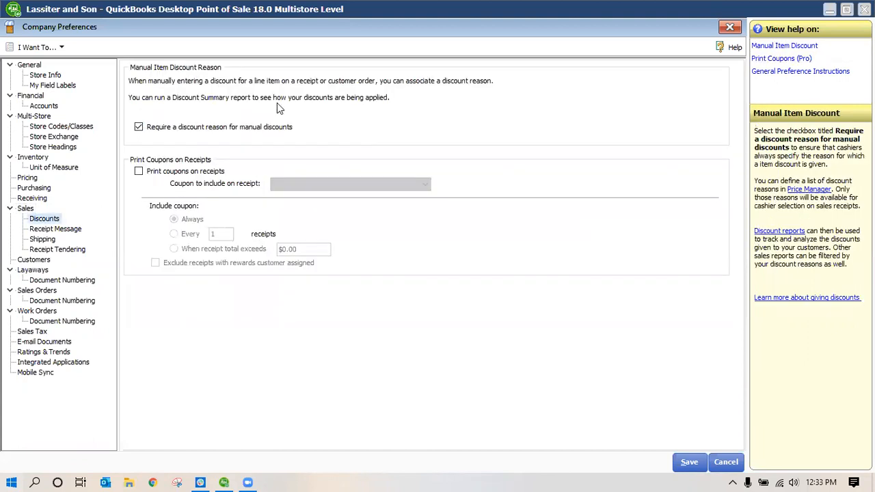
left_click(67, 231)
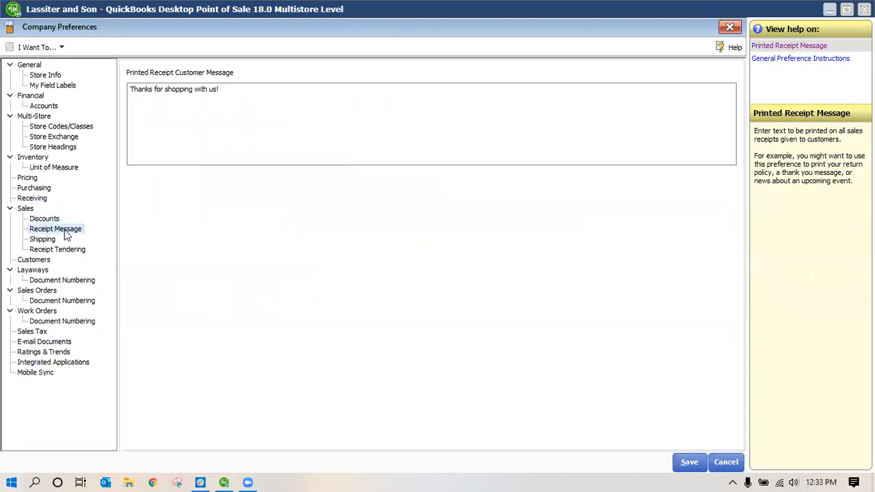
left_click(182, 104)
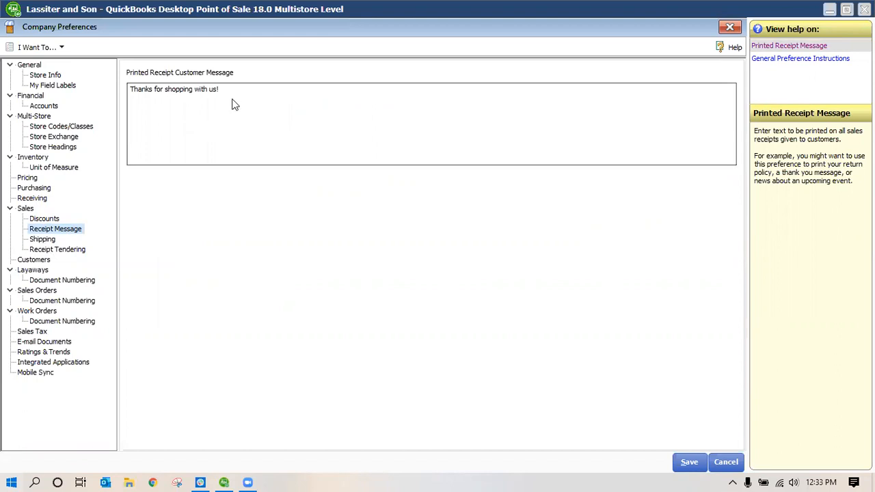
left_click(43, 239)
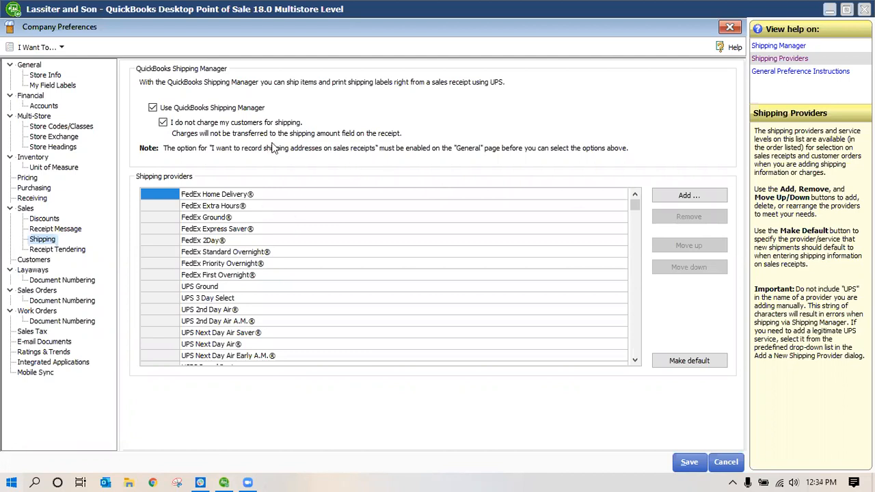
Accept American Express and enable collecting customer tips in the receipt tendering preferences
left_click(74, 249)
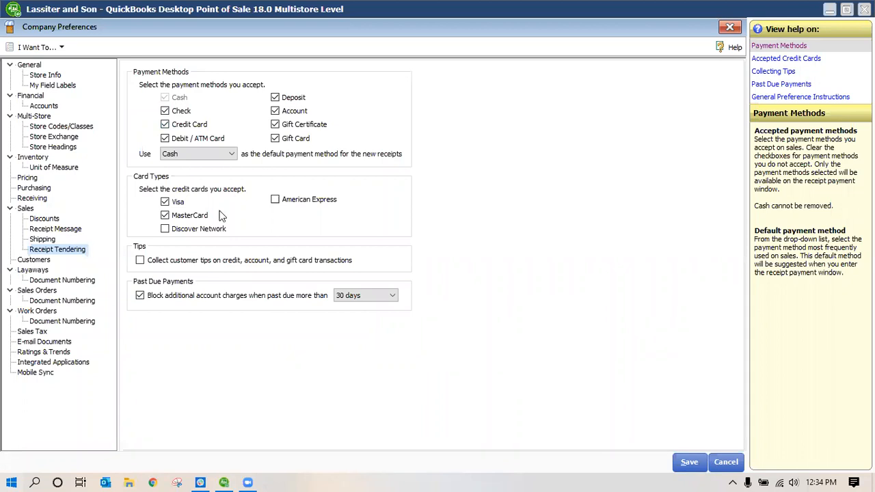
left_click(275, 201)
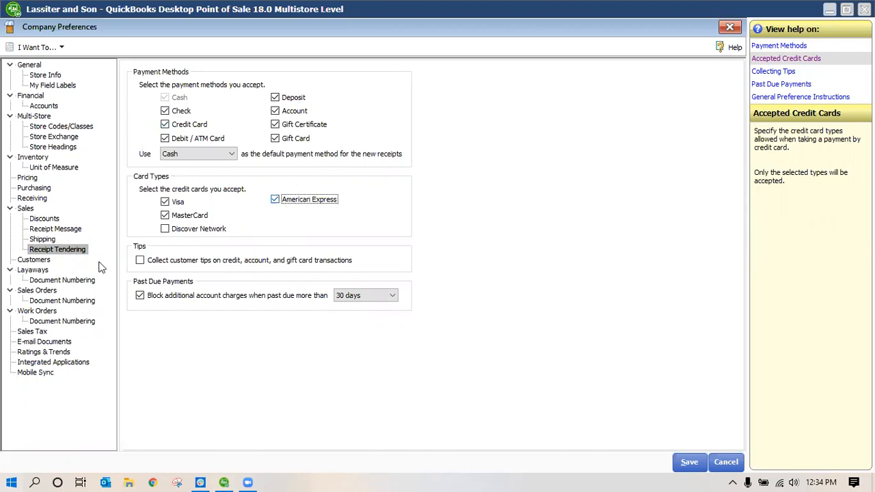
left_click(138, 261)
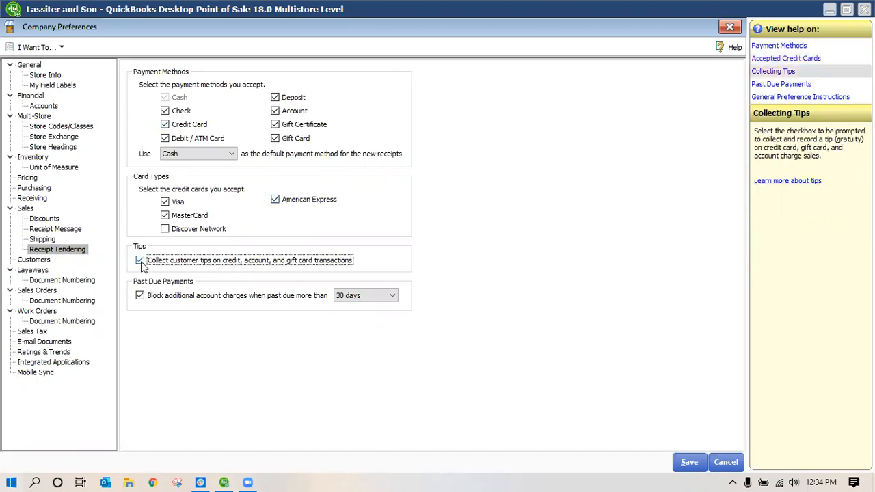
Try turning off the required customer entry on all receipts and turn it back on in the customer preferences
left_click(34, 259)
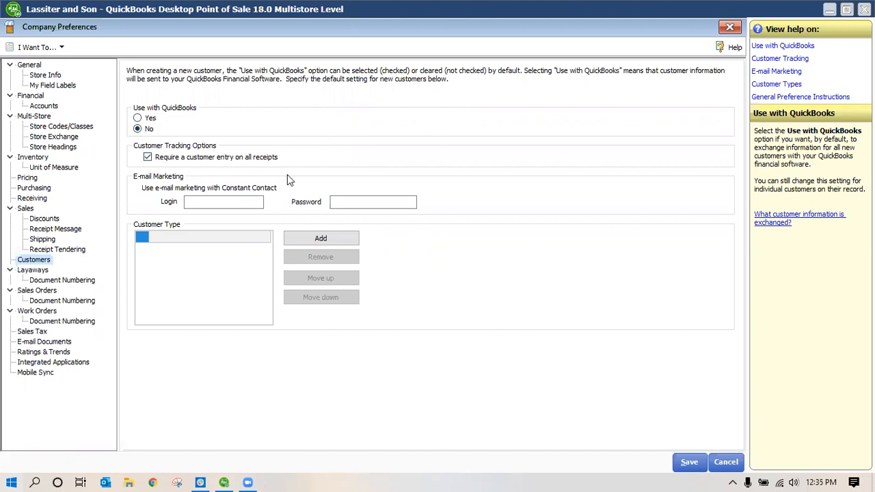
left_click(220, 203)
left_click(147, 157)
left_click(148, 157)
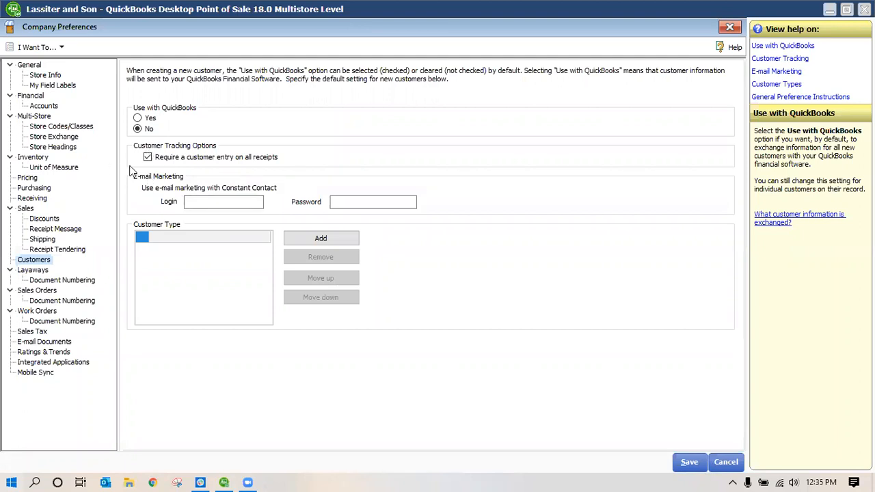
left_click(214, 203)
Review the layaway, sales order and work order preferences
left_click(29, 271)
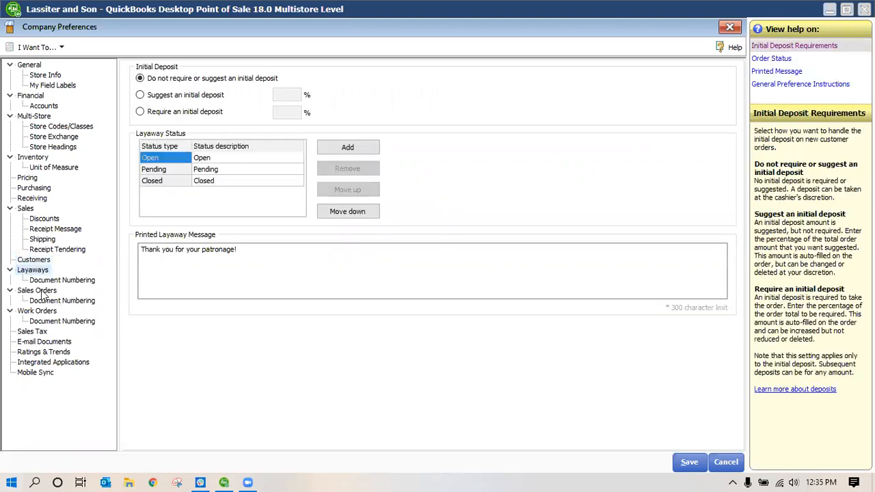
left_click(40, 291)
left_click(39, 313)
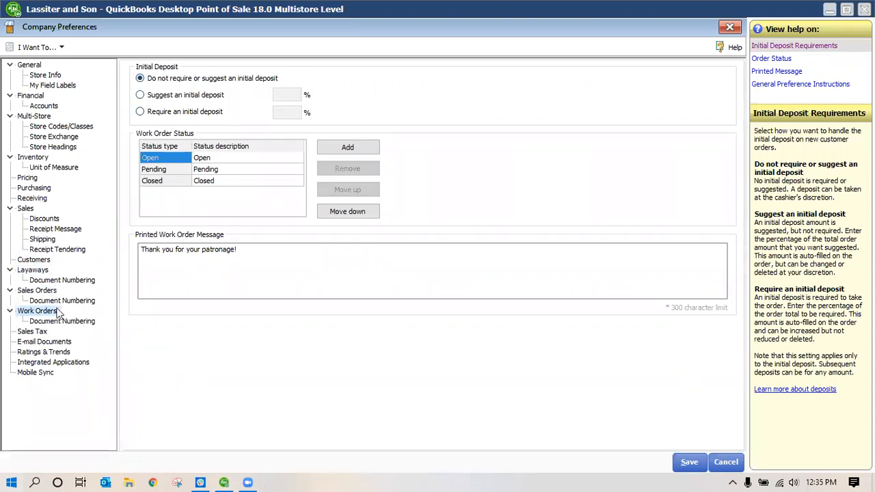
Require an initial deposit of 50% on layaways
left_click(32, 269)
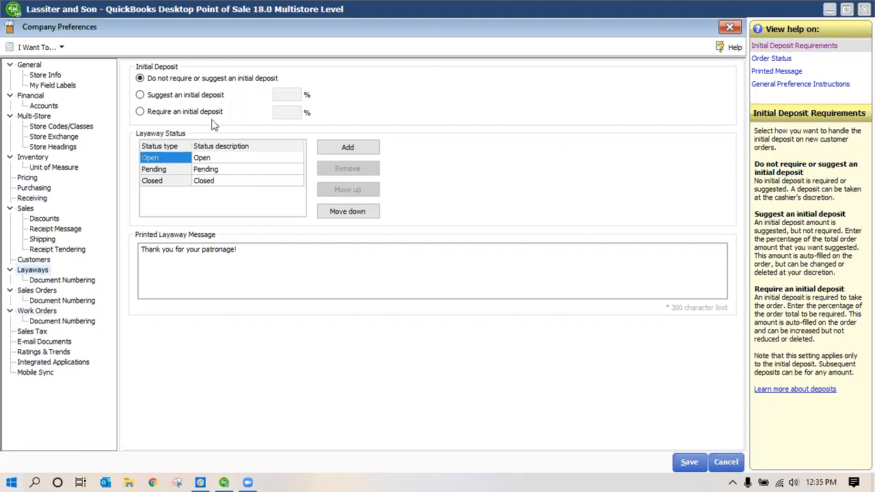
left_click(140, 95)
left_click(140, 111)
key("Tab")
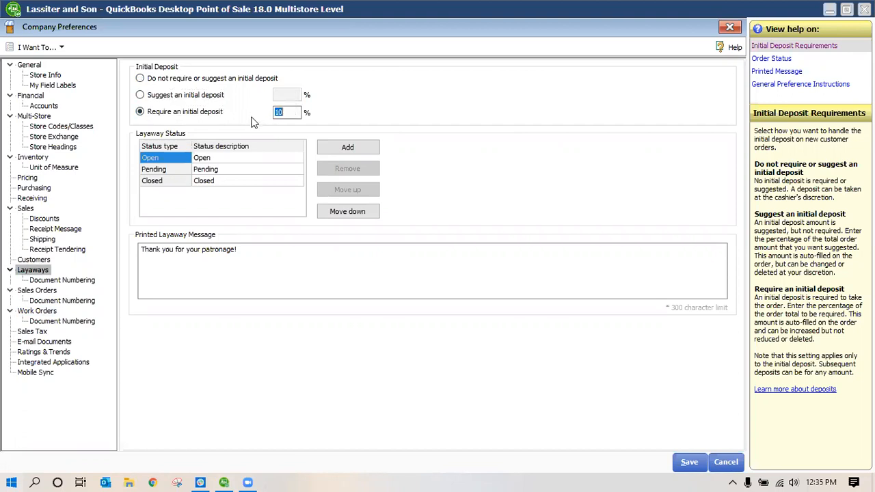
type("50.")
Review the default e-mail message document types and the list of integrated applications
left_click(30, 333)
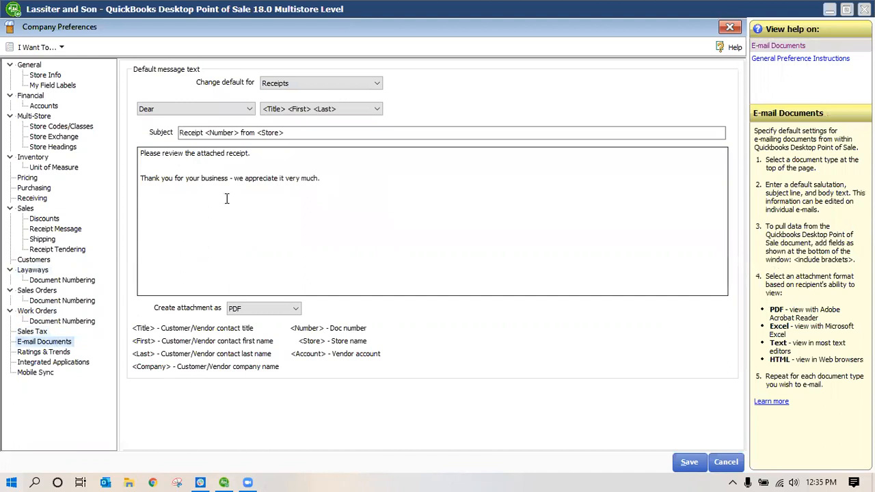
left_click(377, 82)
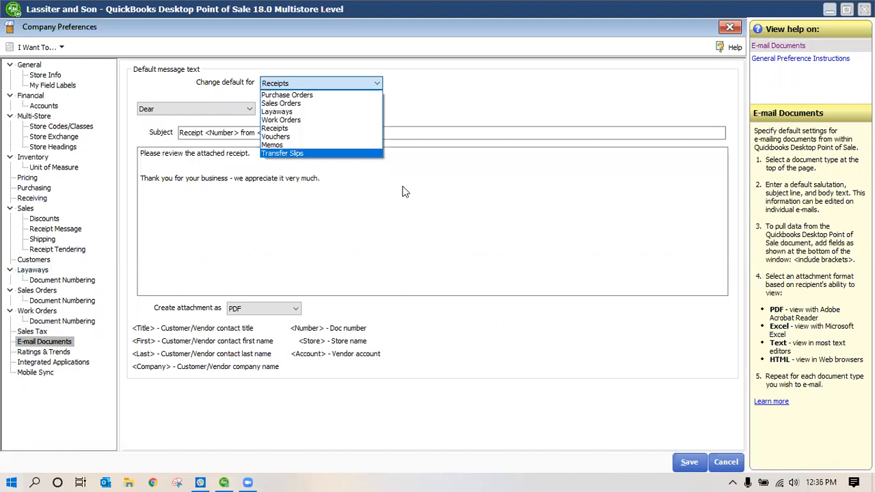
left_click(278, 192)
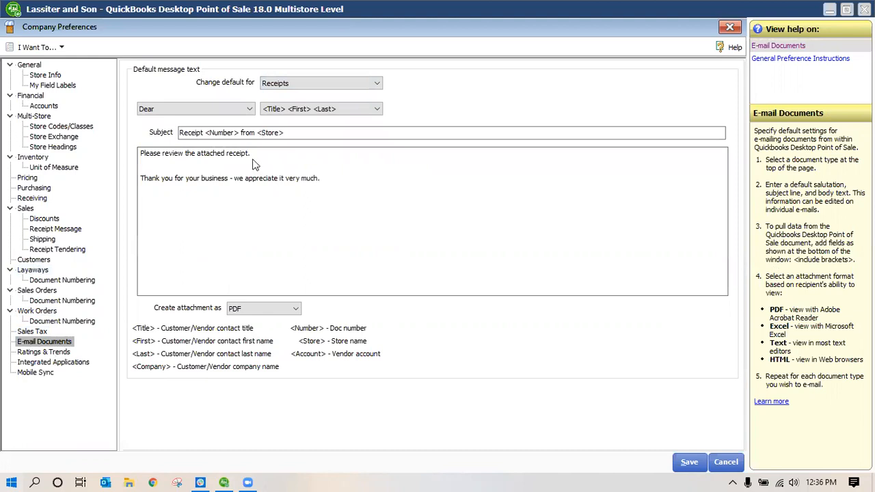
left_click(48, 364)
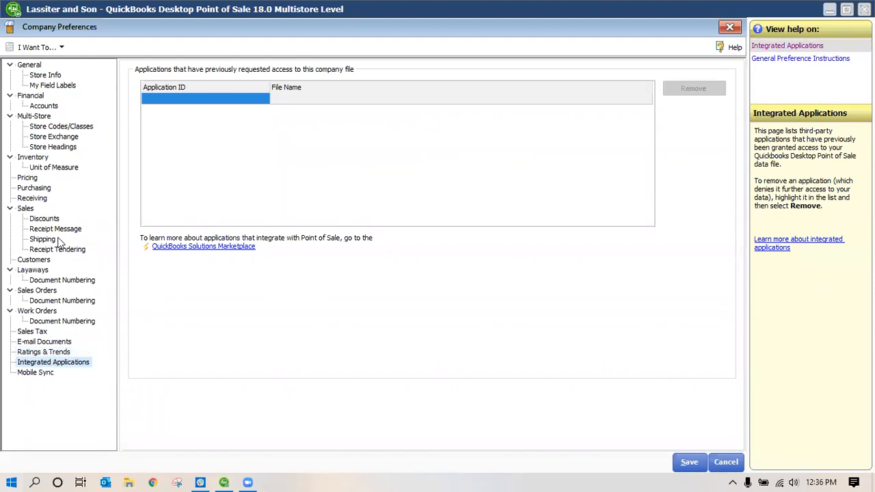
Review the Mobile Sync preferences and save the company preferences
left_click(29, 373)
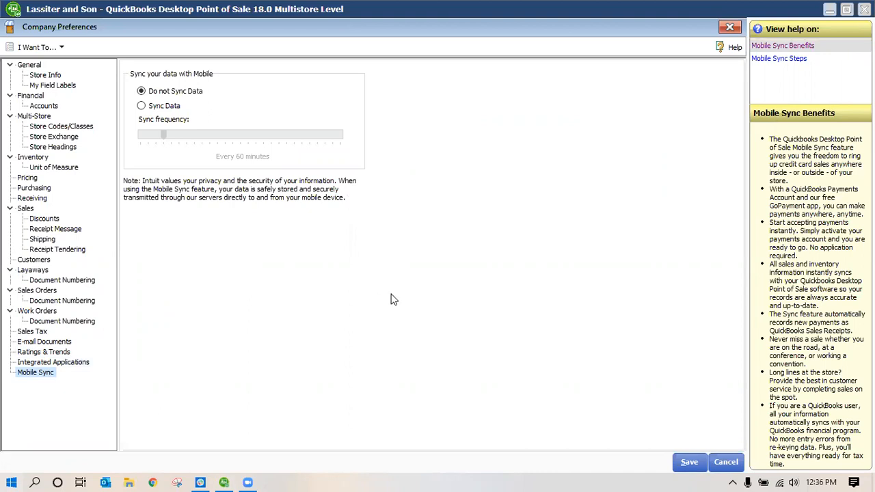
left_click(692, 464)
left_click(694, 463)
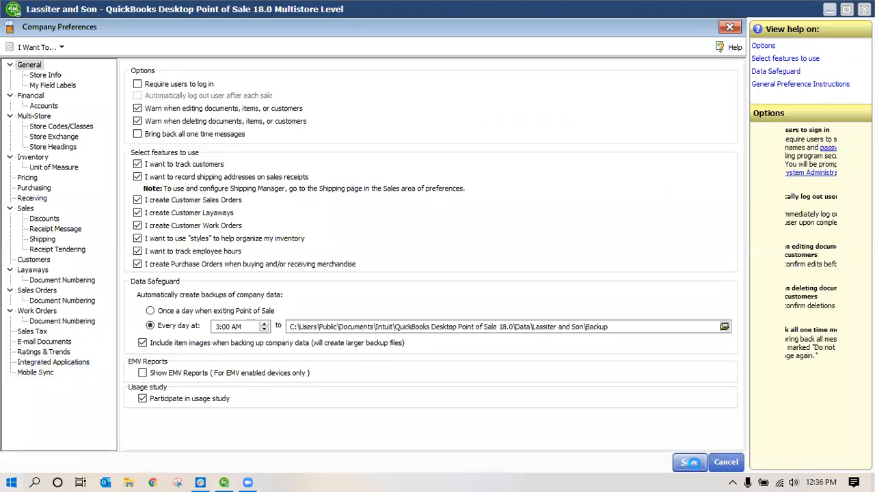
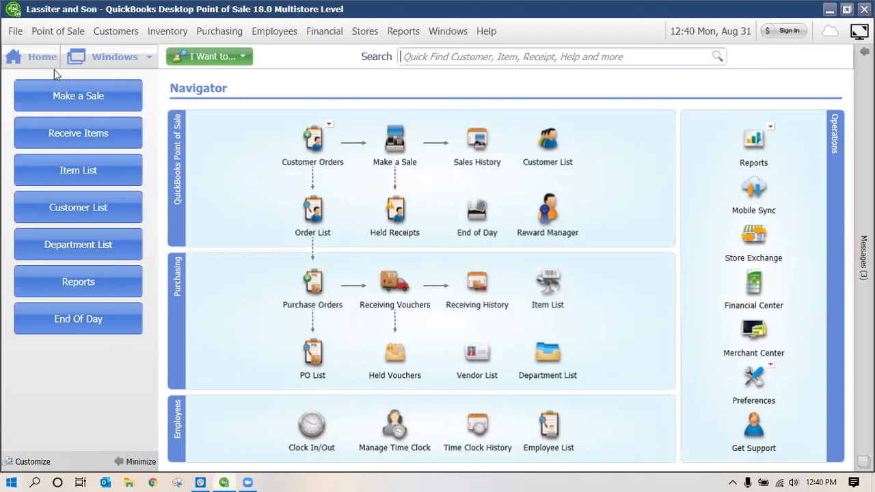
Walk through the data import wizard for inventory items using a custom file, browsing the Documents folder without choosing a file
left_click(15, 32)
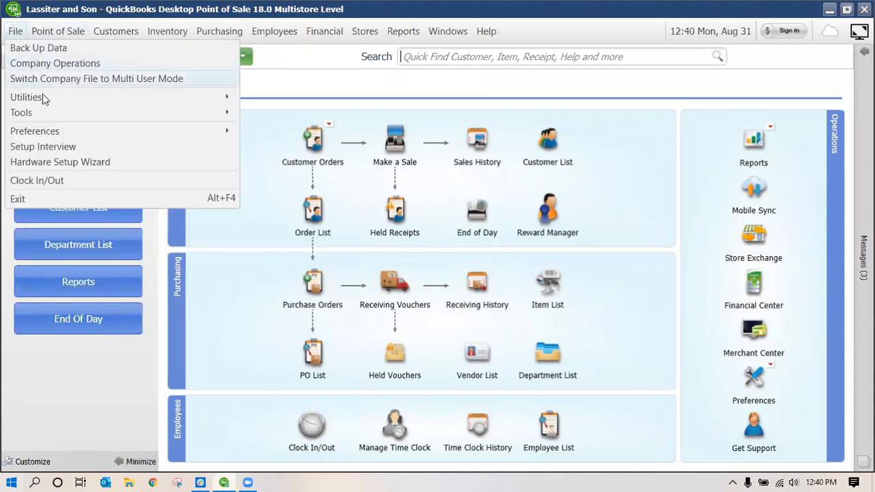
mouse_move(40, 100)
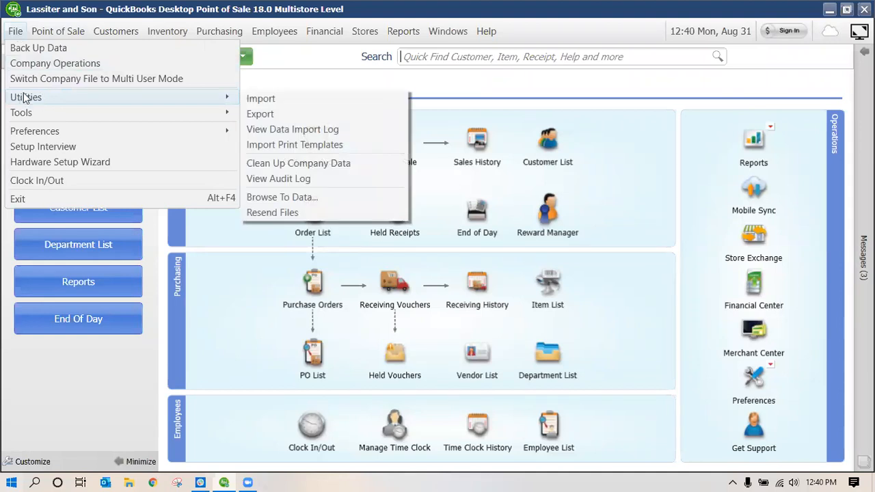
left_click(247, 100)
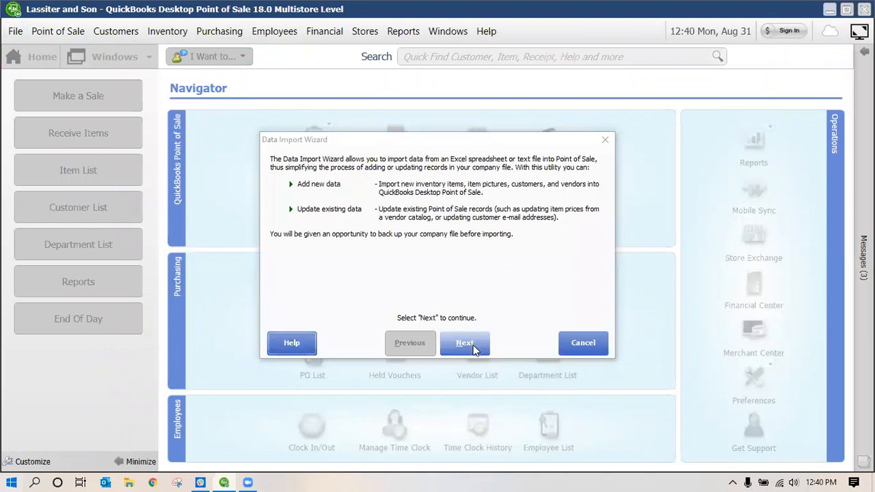
left_click(468, 345)
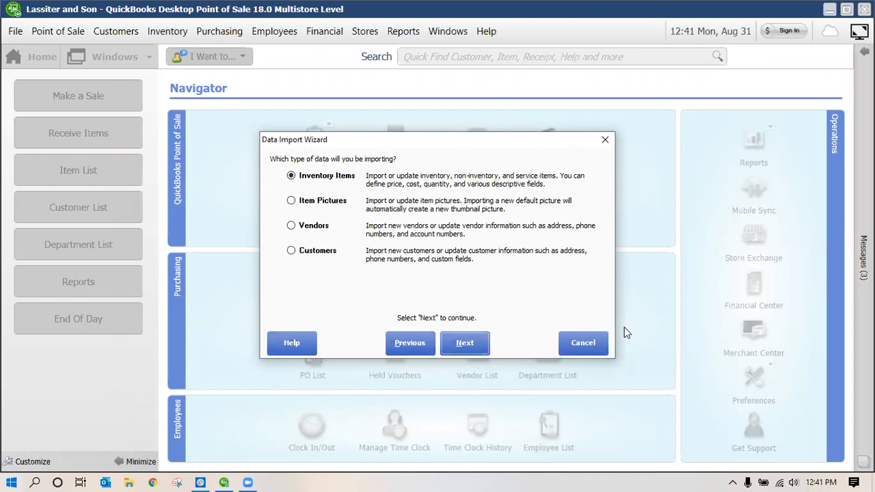
left_click(472, 343)
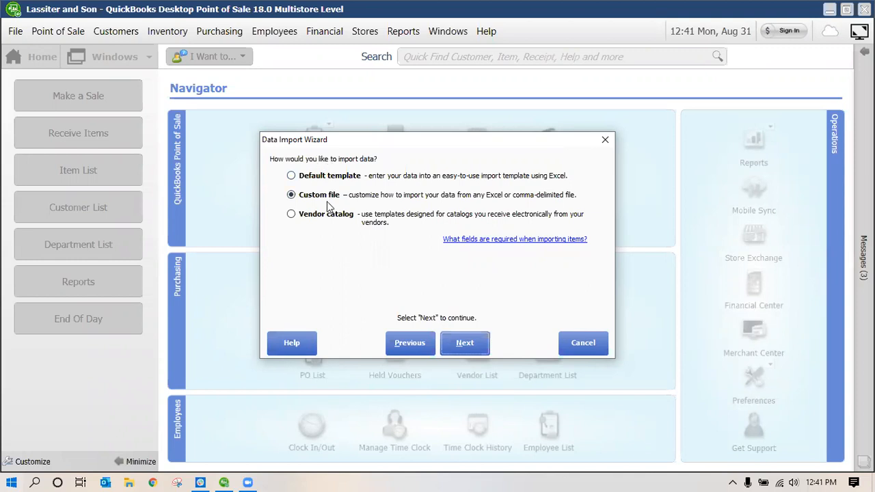
left_click(458, 347)
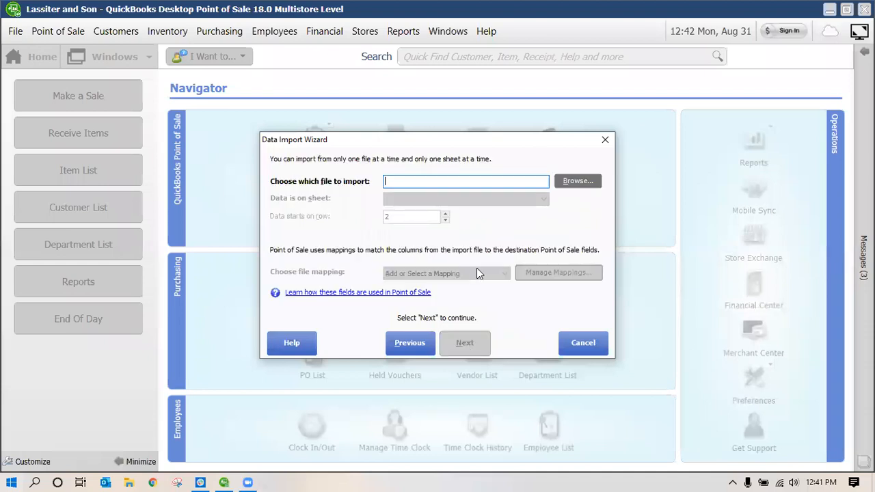
left_click(577, 181)
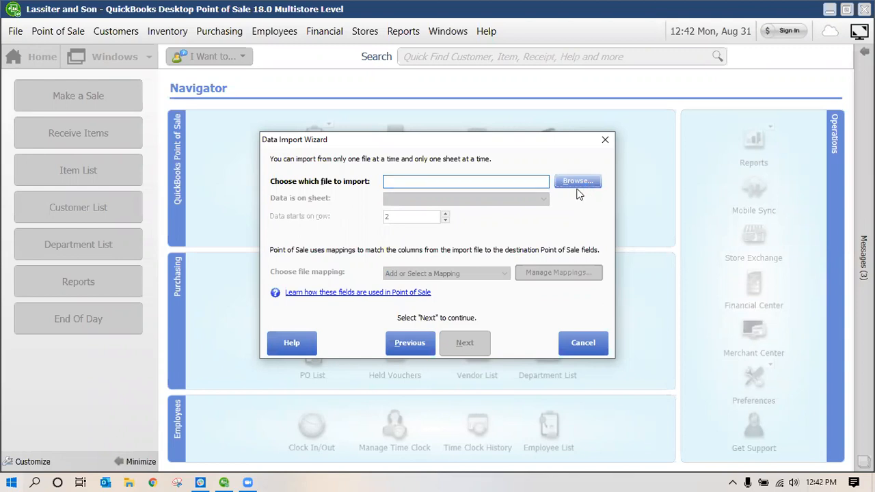
left_click(577, 187)
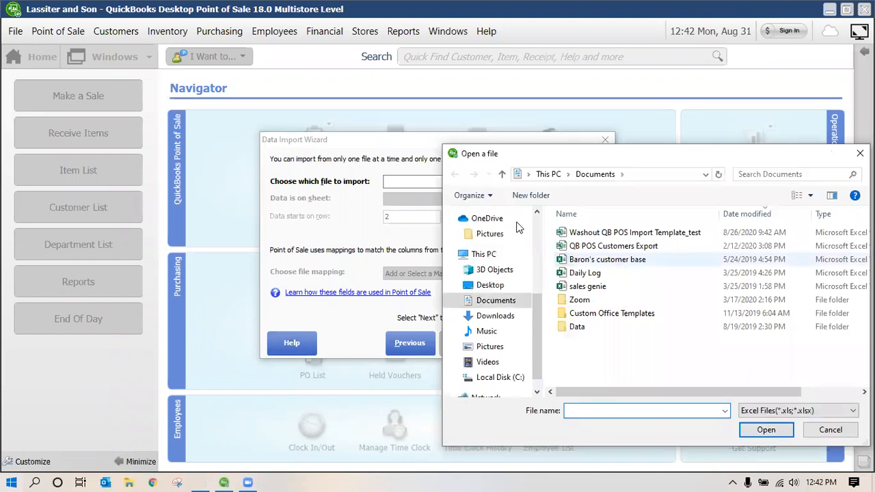
key("Escape")
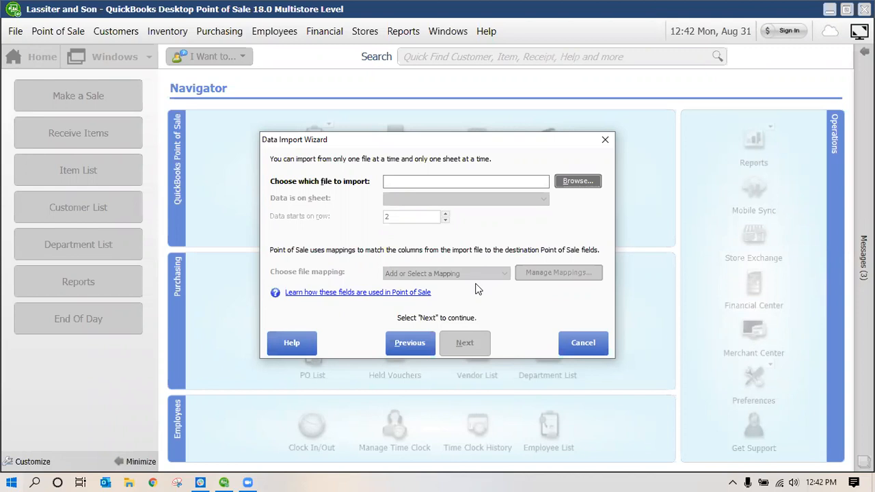
Return to the import data types, select Customers, and cancel the import wizard
left_click(414, 337)
left_click(414, 349)
left_click(321, 251)
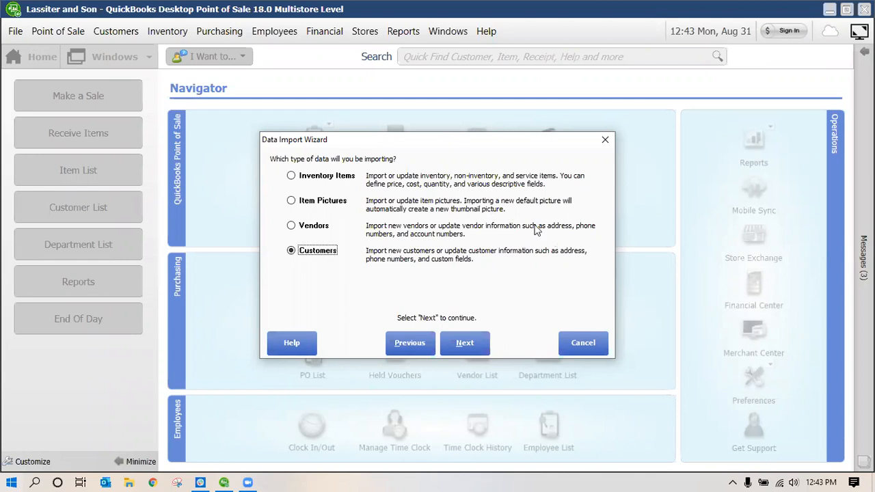
left_click(593, 342)
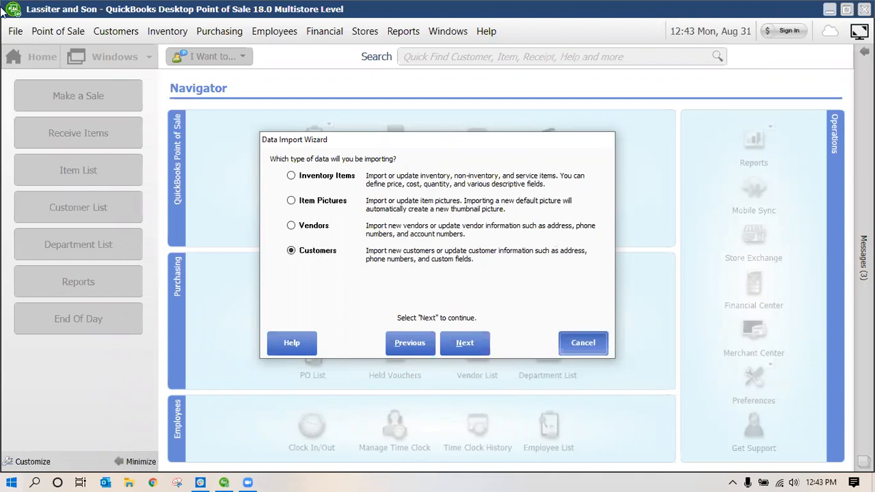
Review the Print Designer document types, preview the Letter ALU sales order template, and close the designer
left_click(15, 32)
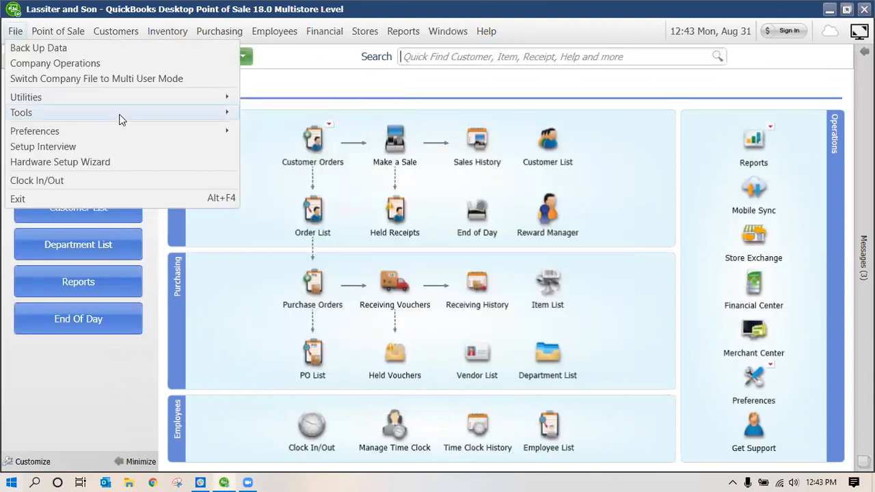
mouse_move(132, 114)
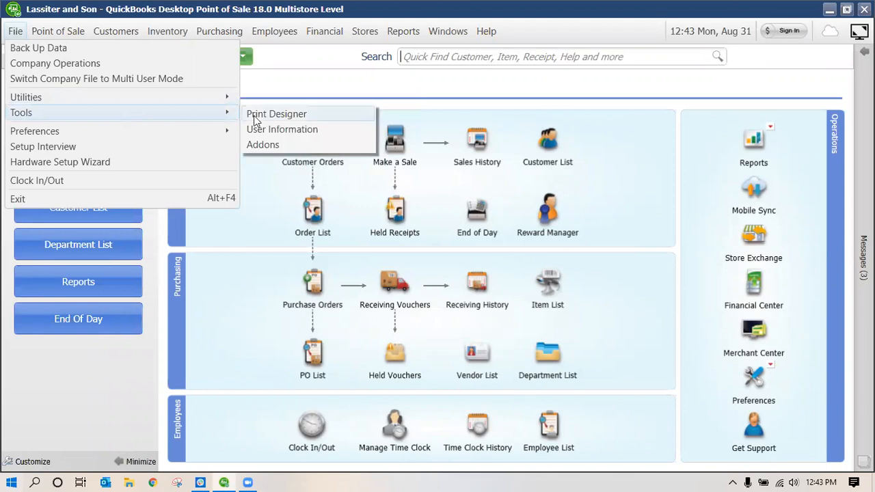
left_click(295, 101)
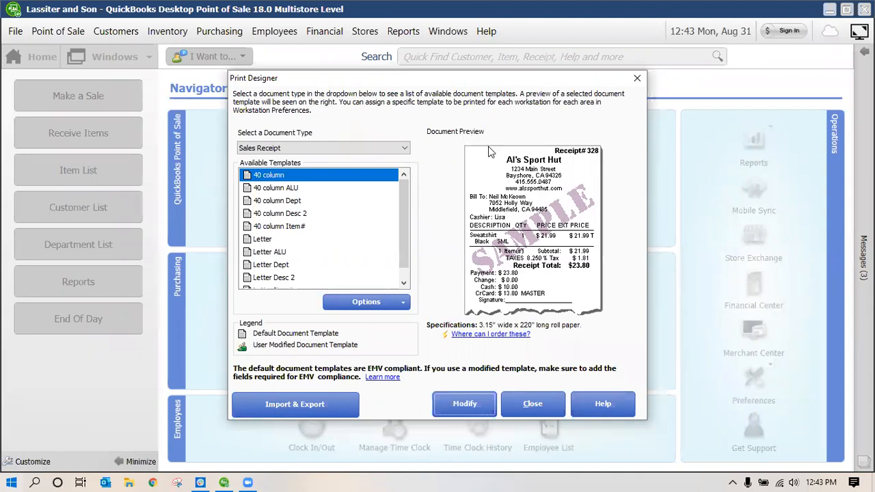
left_click(400, 150)
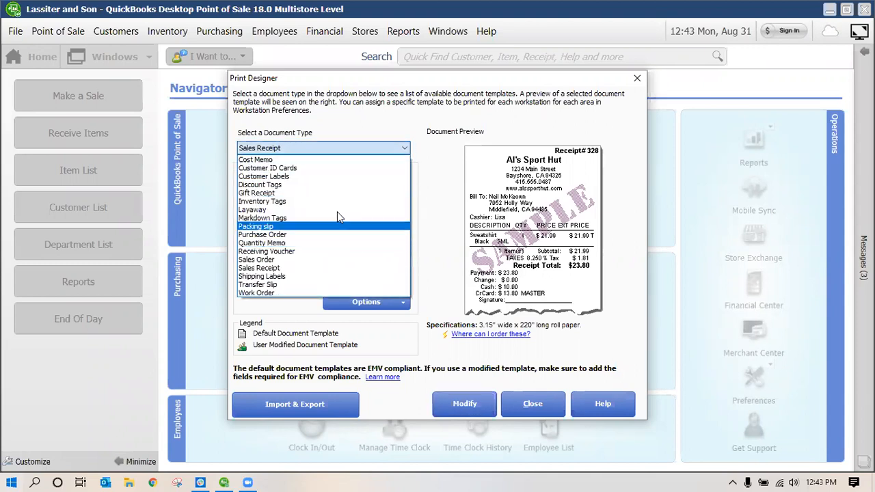
left_click(362, 260)
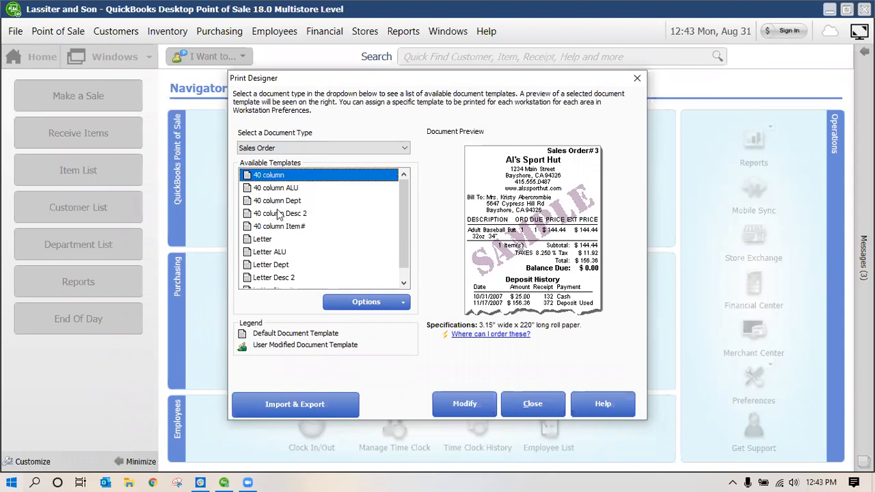
scroll(248, 289, "down", 1)
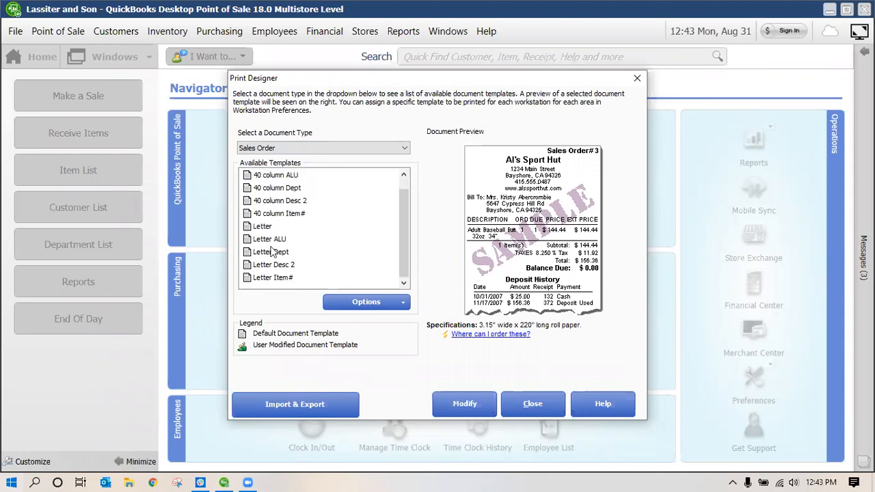
left_click(277, 241)
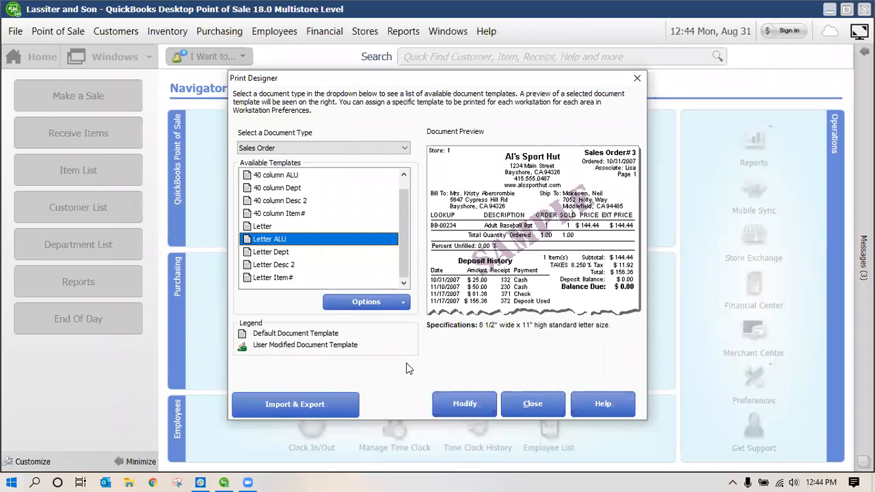
left_click(534, 405)
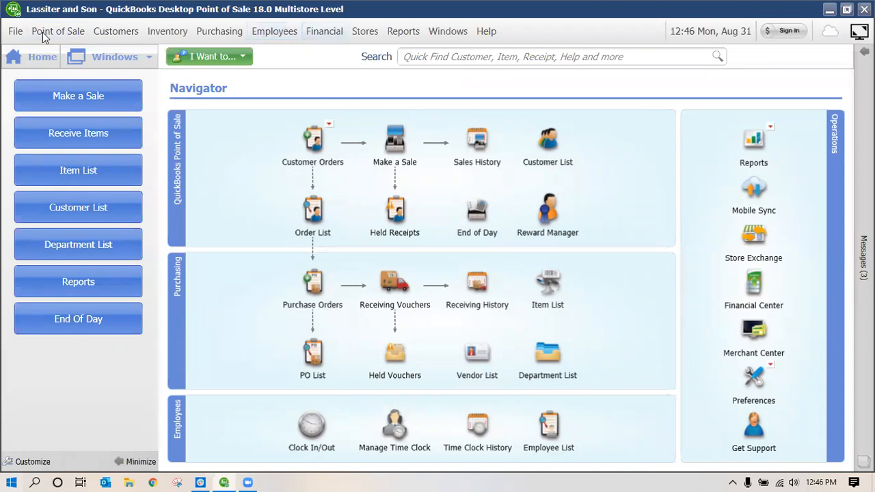
Review the Financial Center and its advanced options for the QuickBooks Desktop connection, then close it
left_click(324, 30)
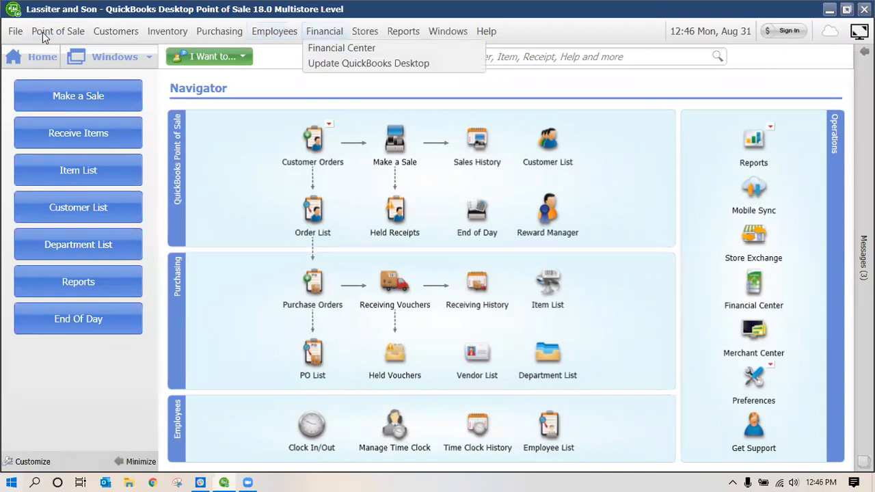
left_click(364, 52)
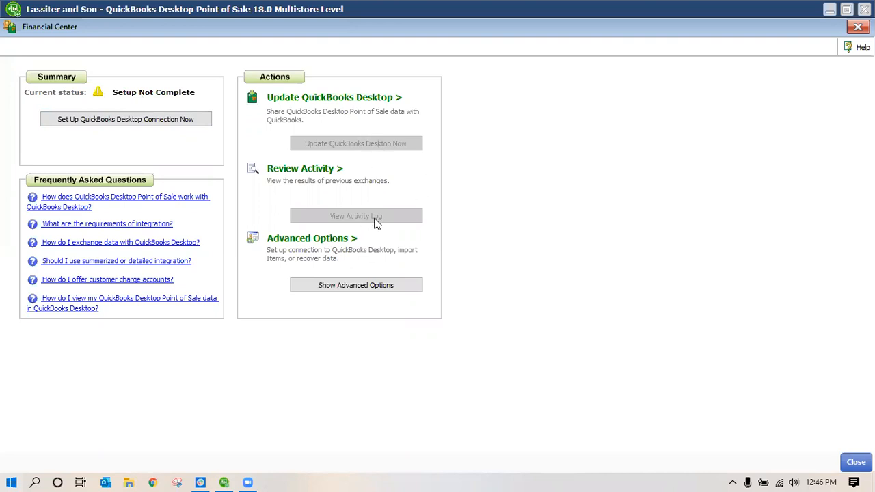
left_click(376, 287)
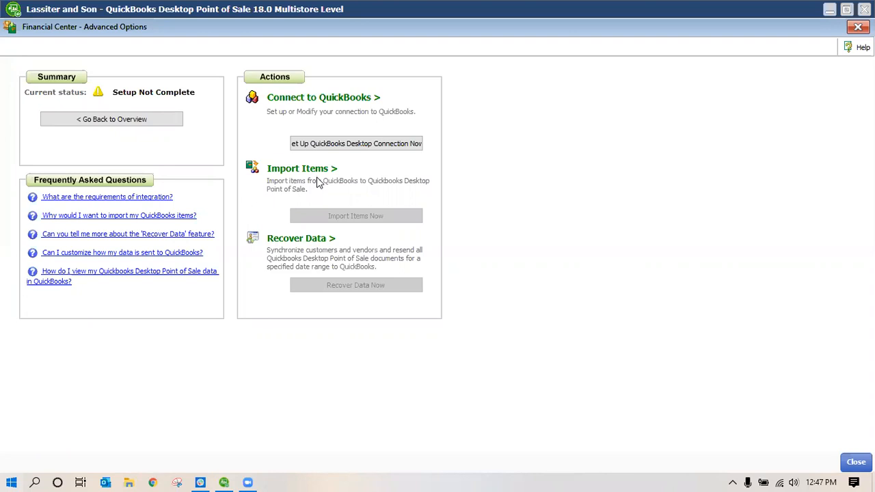
left_click(847, 466)
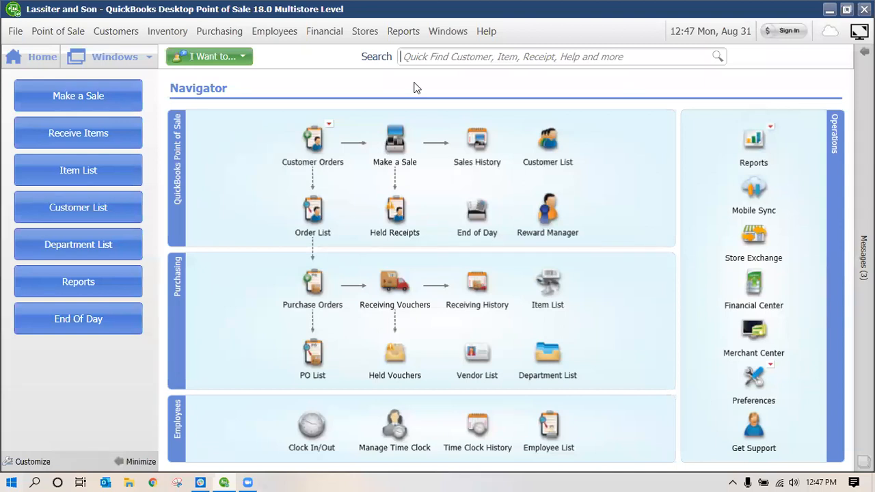
Open the Store Exchange Center and start sending data to the remote stores
left_click(368, 33)
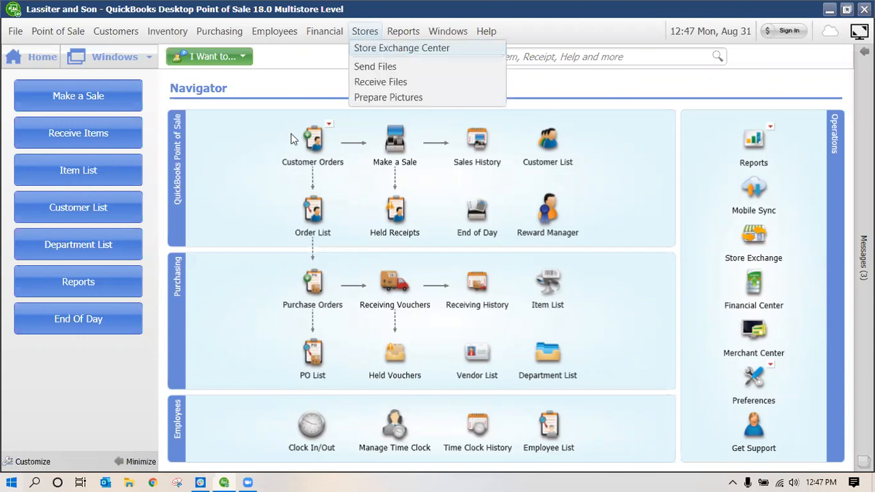
left_click(384, 50)
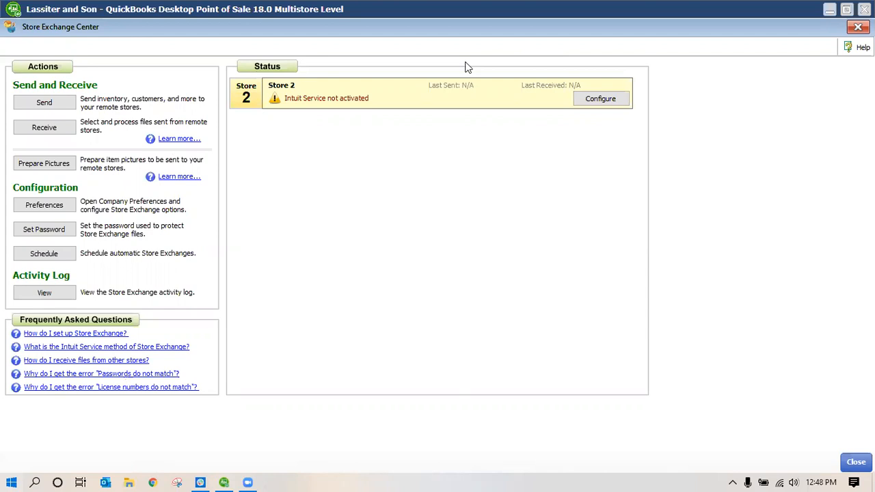
left_click(41, 109)
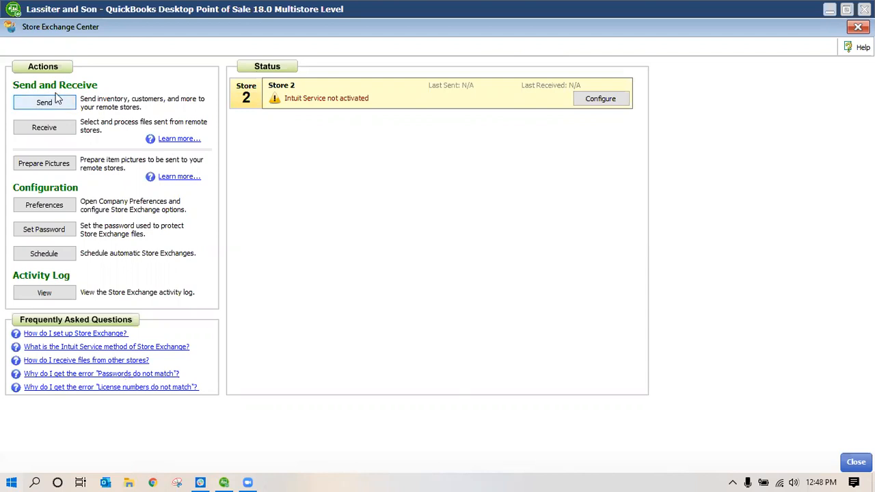